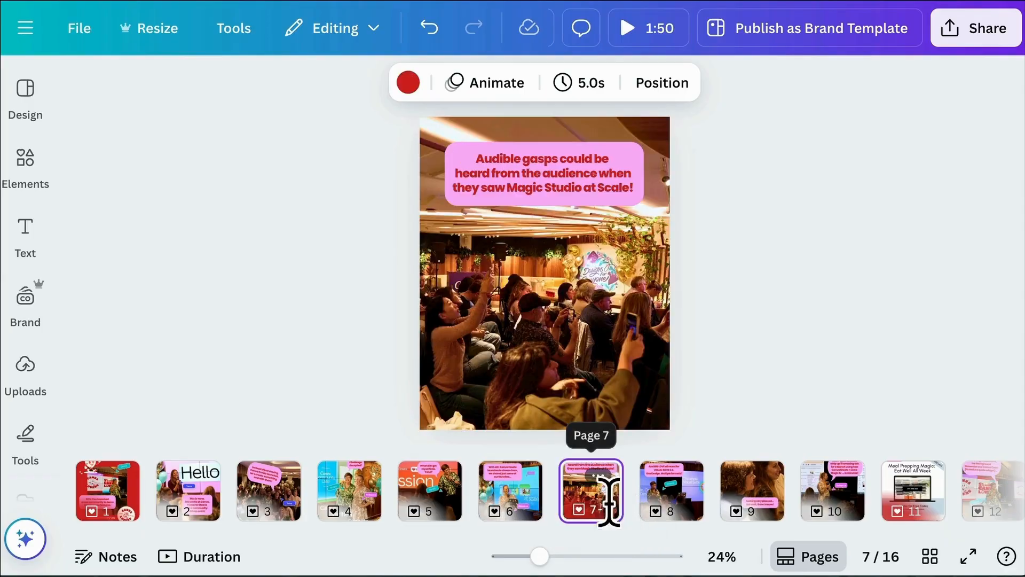
# Look through the carousel's existing pages, including pages 8, 15 and 16.
pyautogui.click(674, 512)
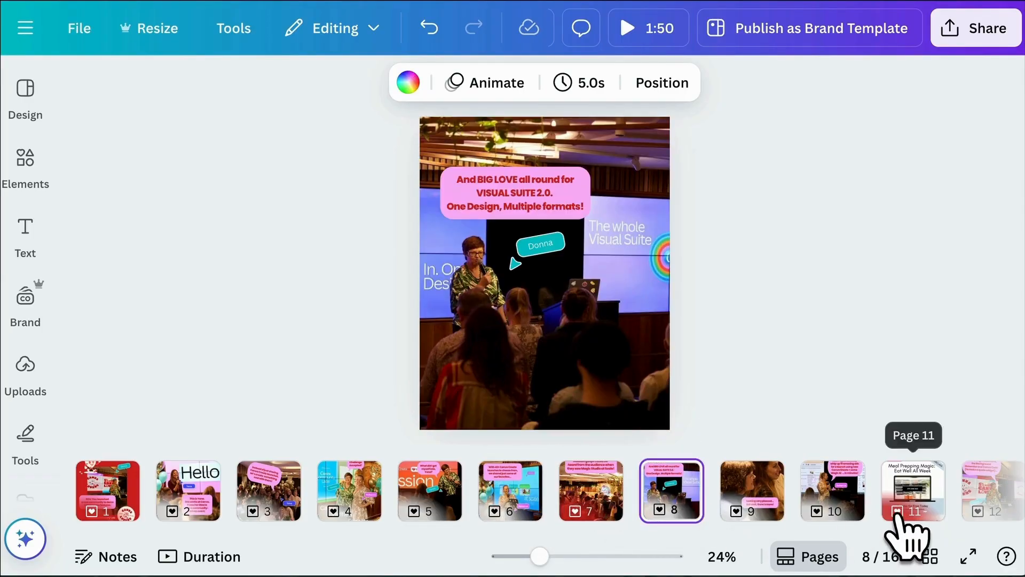
pyautogui.hscroll(5, 881, 529)
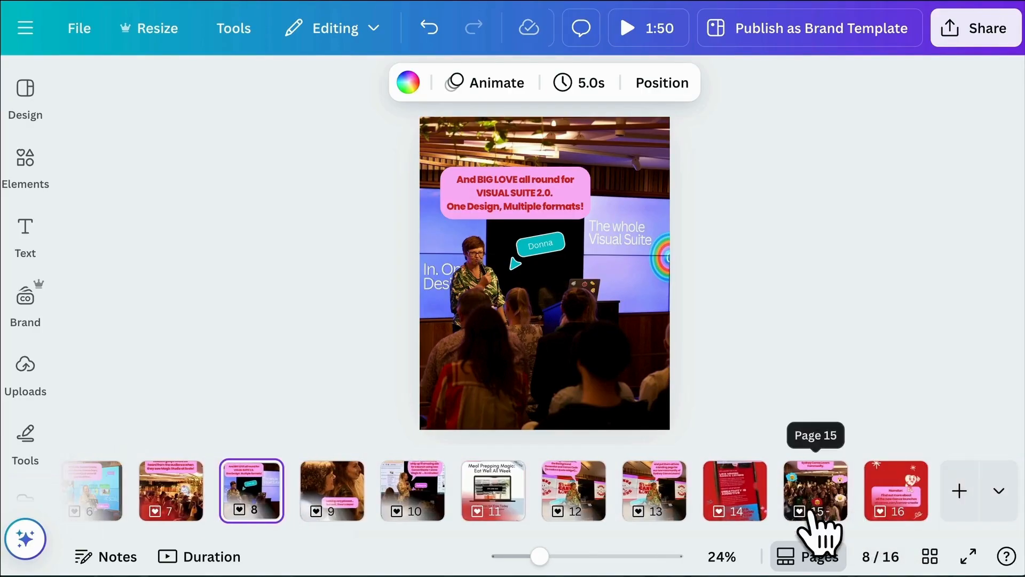
pyautogui.click(814, 525)
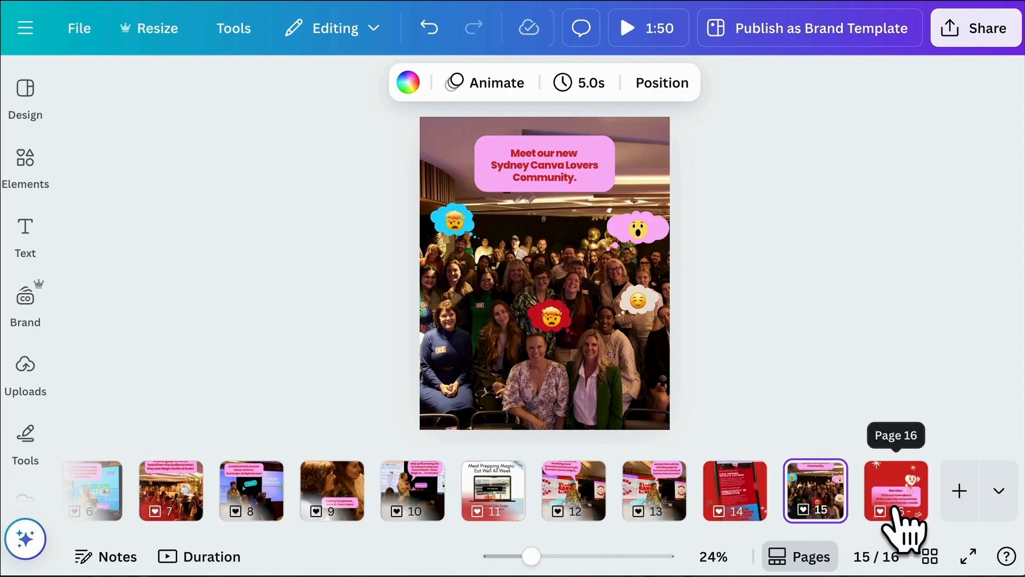
pyautogui.click(897, 512)
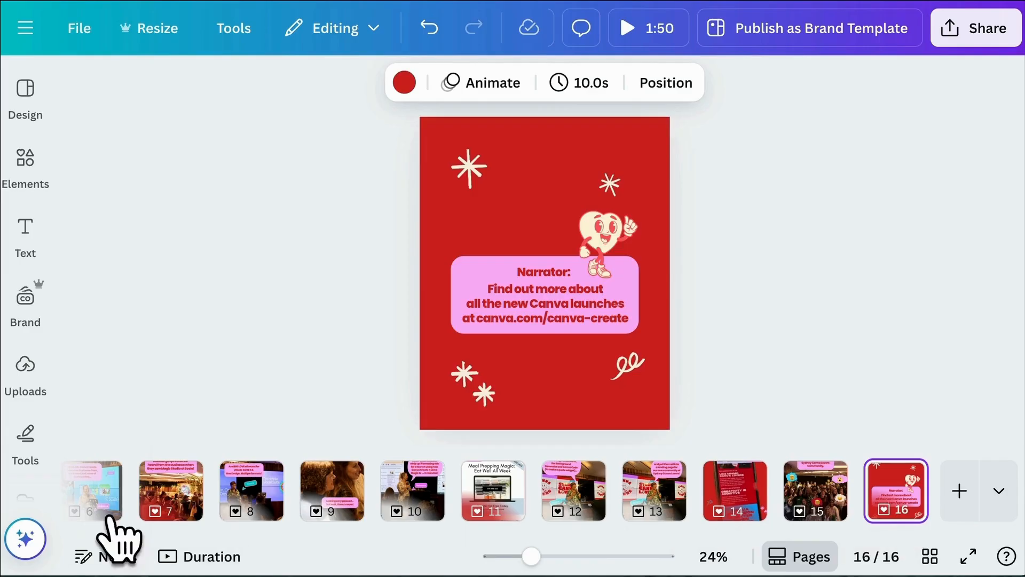
pyautogui.hscroll(-5, 110, 517)
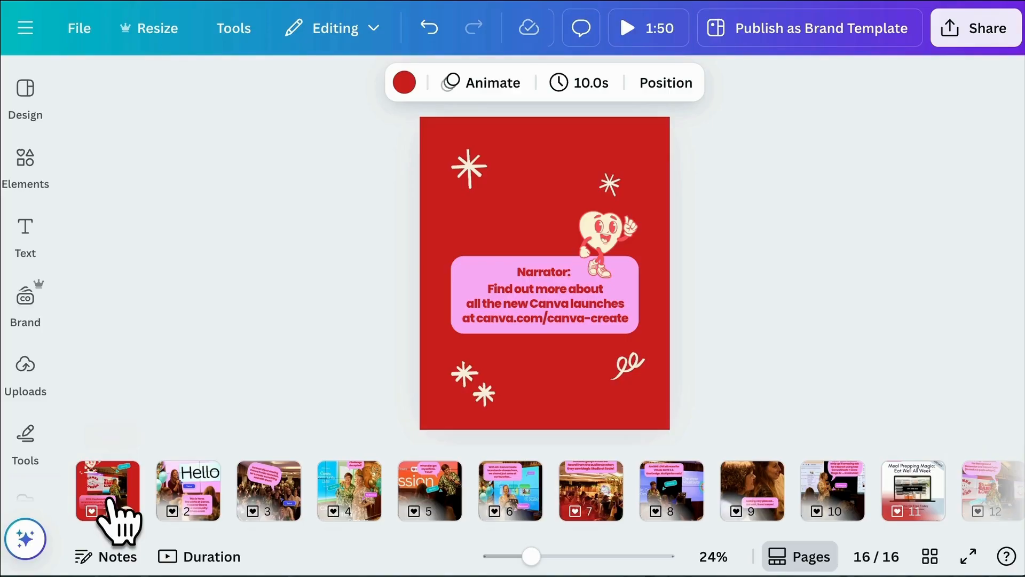
# Open AI voice generation for the full "POV: You launched a new community to demo Canva's new features." caption on page 1.
pyautogui.click(116, 514)
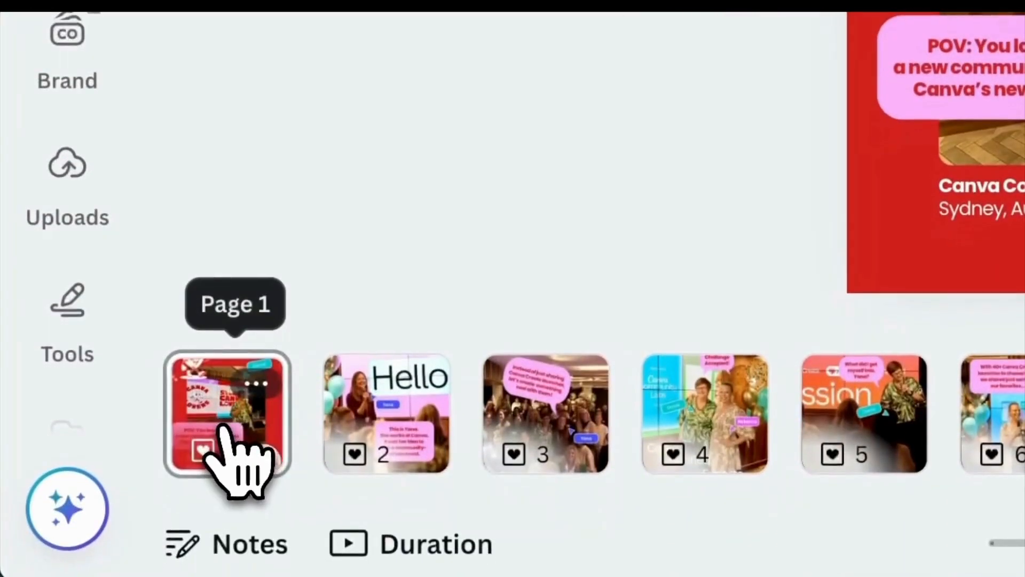
pyautogui.click(222, 427)
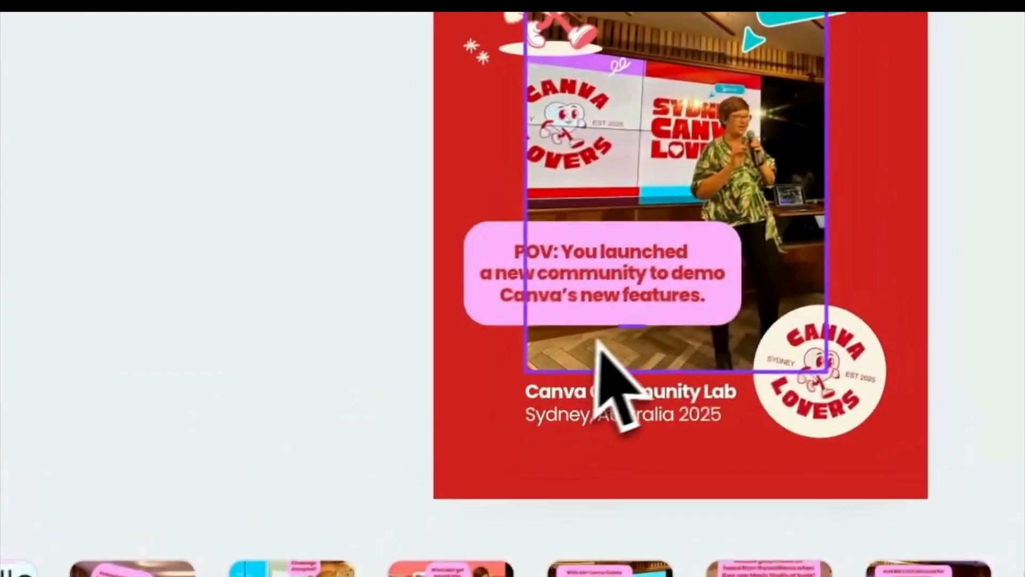
pyautogui.click(685, 298)
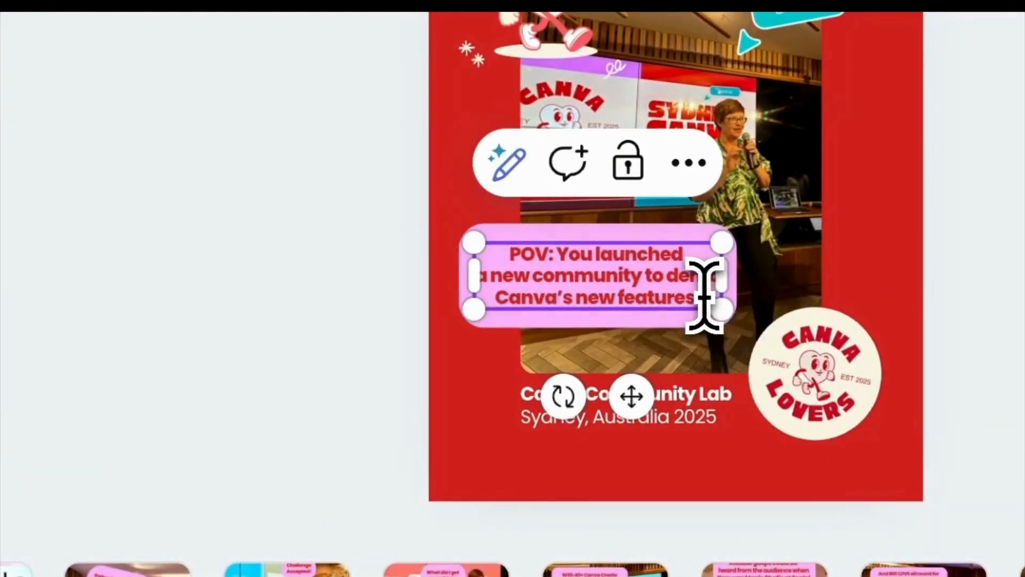
pyautogui.moveTo(705, 295); pyautogui.dragTo(511, 260)
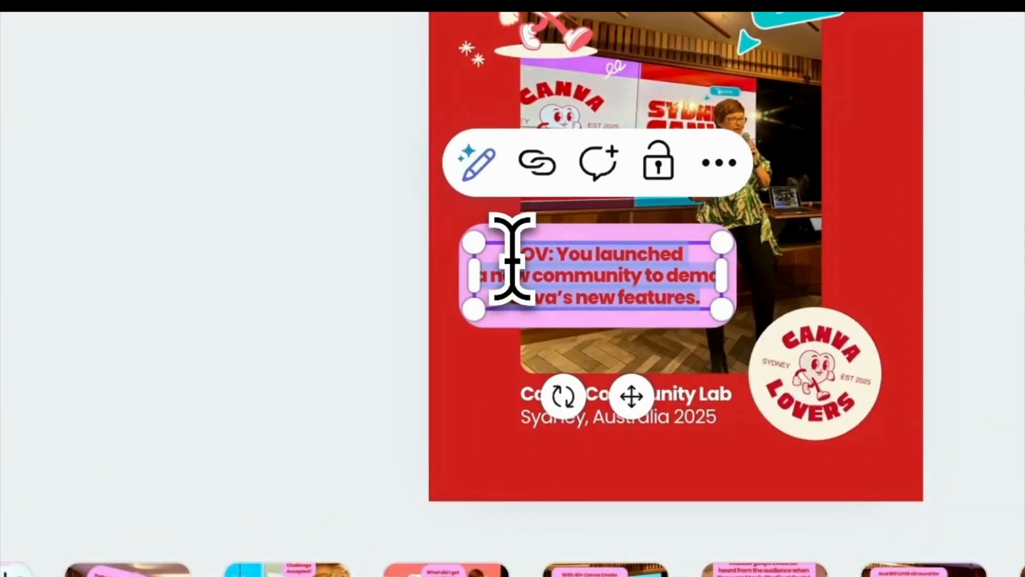
pyautogui.click(479, 170)
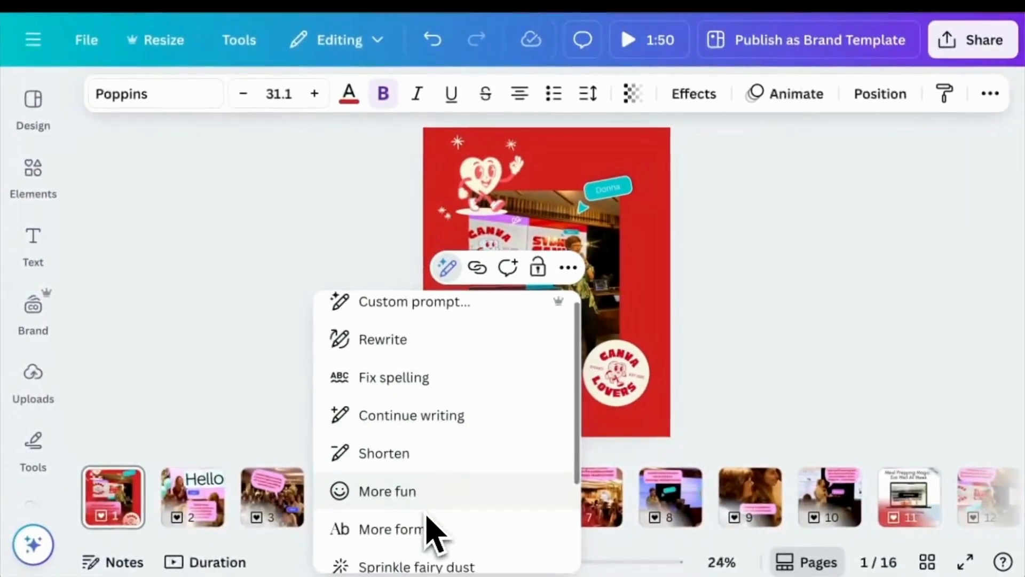
pyautogui.scroll(-3, 427, 517)
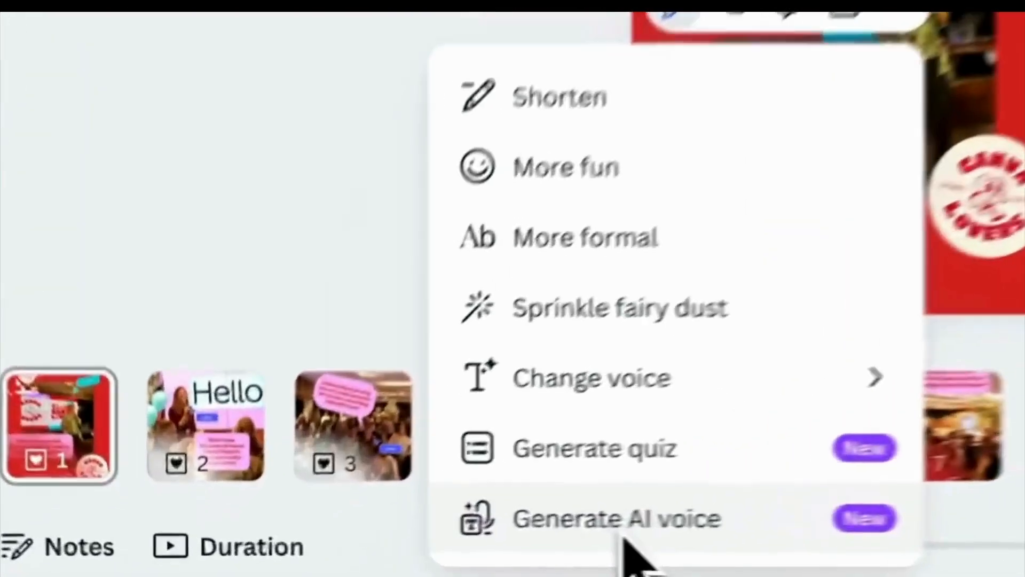
pyautogui.click(416, 550)
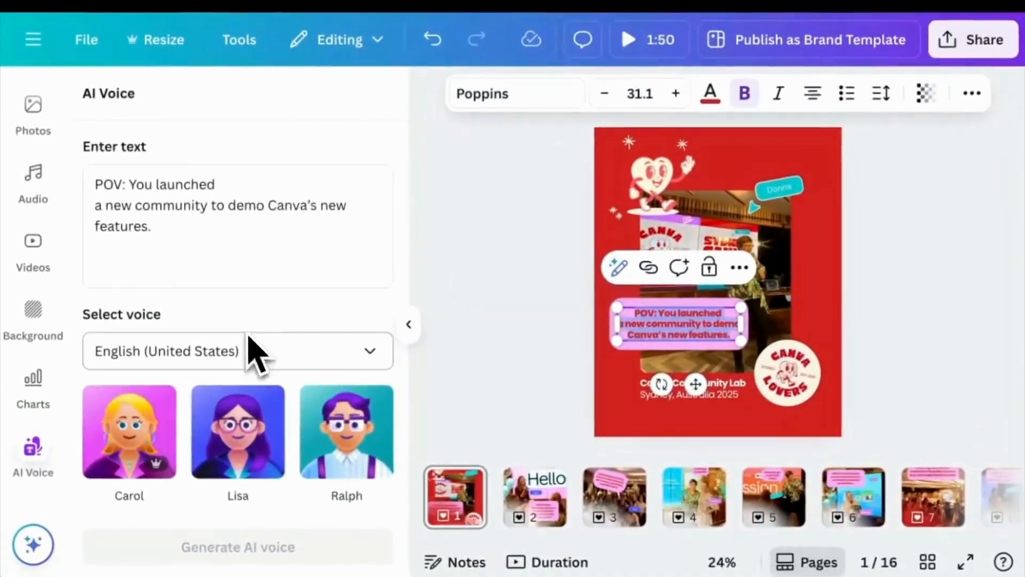
# Preview the Carol and Ralph voices in English (United States).
pyautogui.scroll(-2, 247, 326)
pyautogui.scroll(1, 246, 325)
pyautogui.moveTo(154, 363)
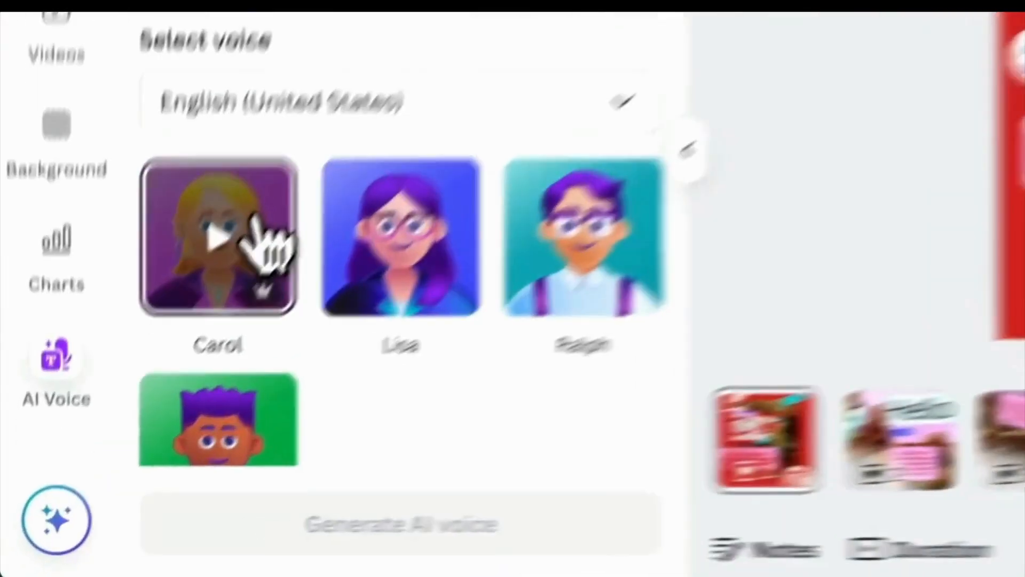
pyautogui.click(253, 224)
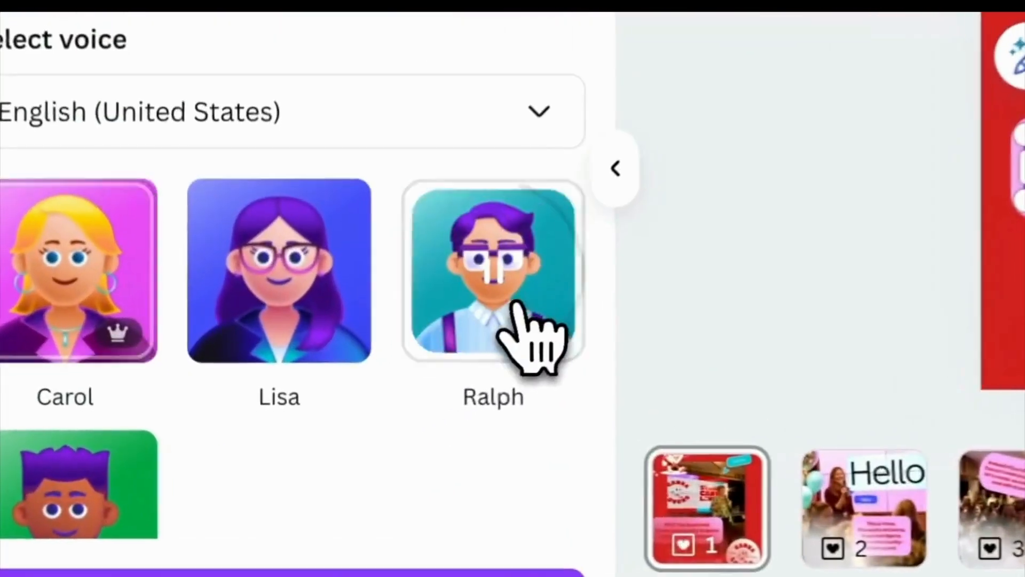
pyautogui.click(356, 393)
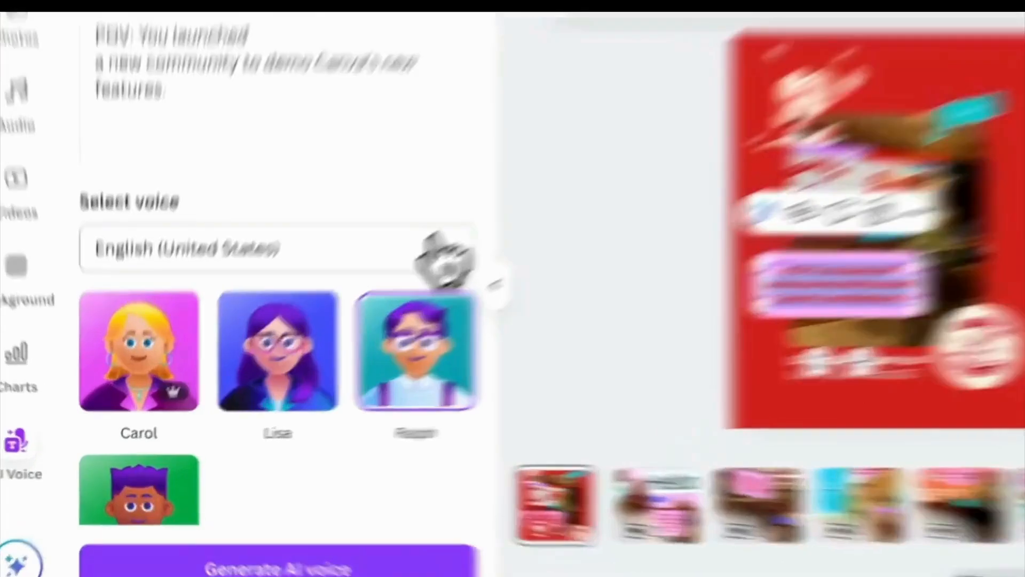
# Change the voice language to English (Australia) and preview the Annie and Imogen voices.
pyautogui.click(443, 250)
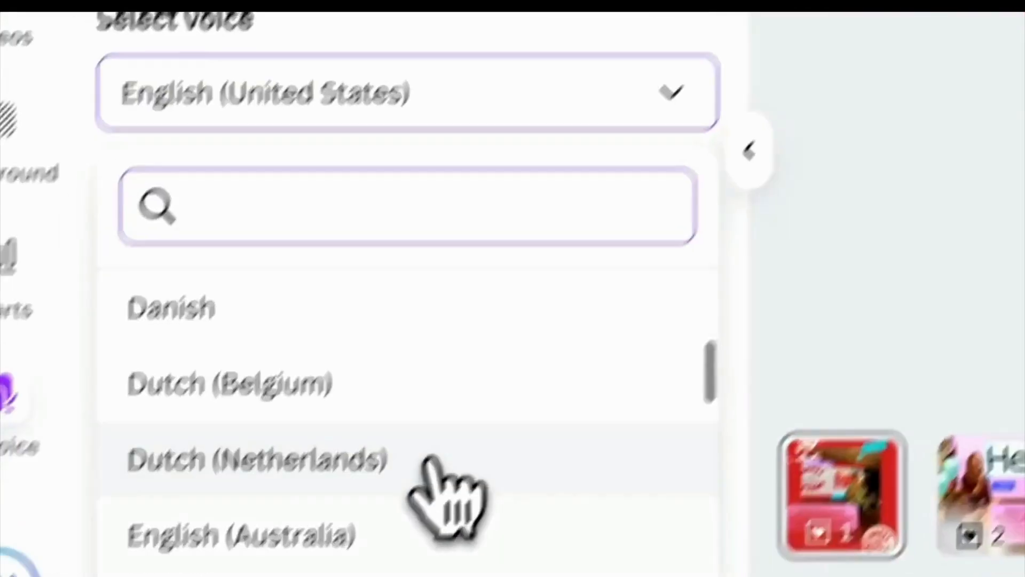
pyautogui.click(343, 558)
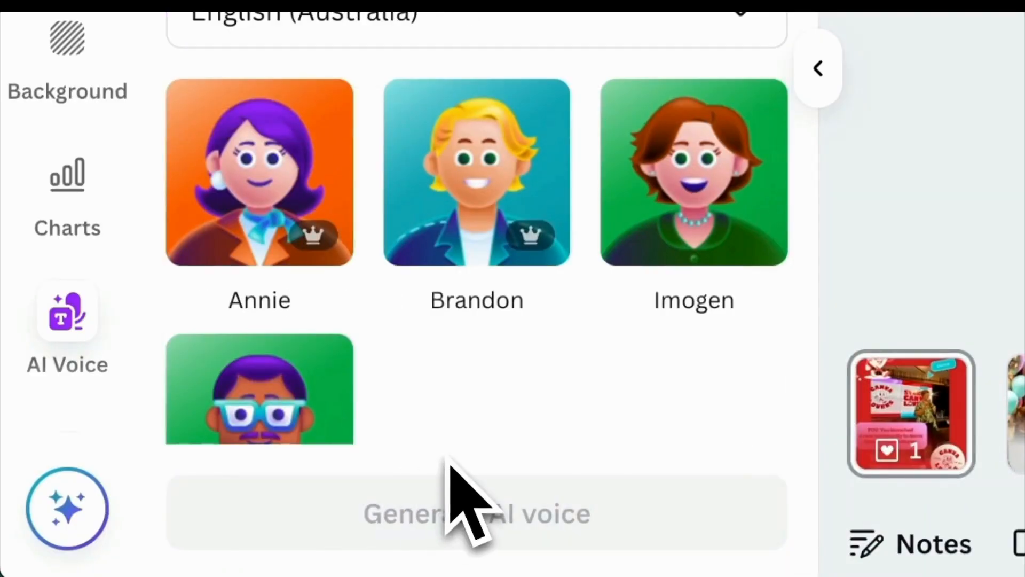
pyautogui.click(264, 193)
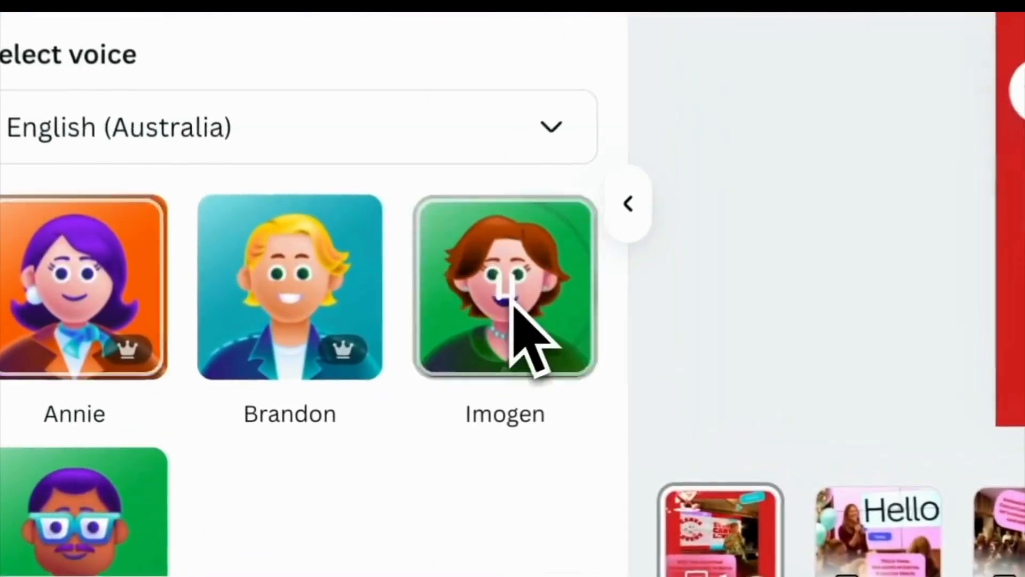
pyautogui.click(513, 302)
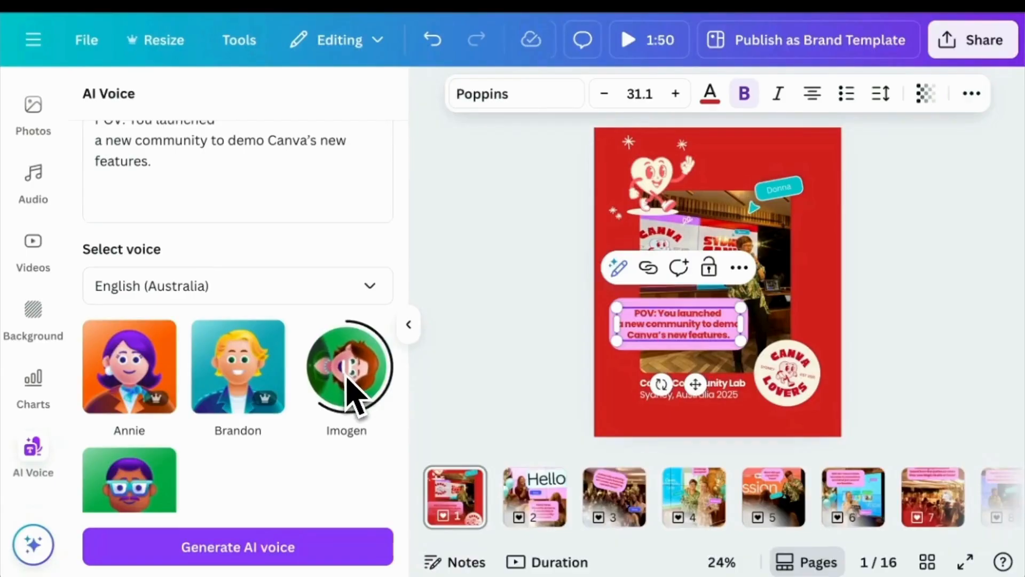
# Choose the Brandon voice and generate the AI narration for the page 1 caption.
pyautogui.click(252, 388)
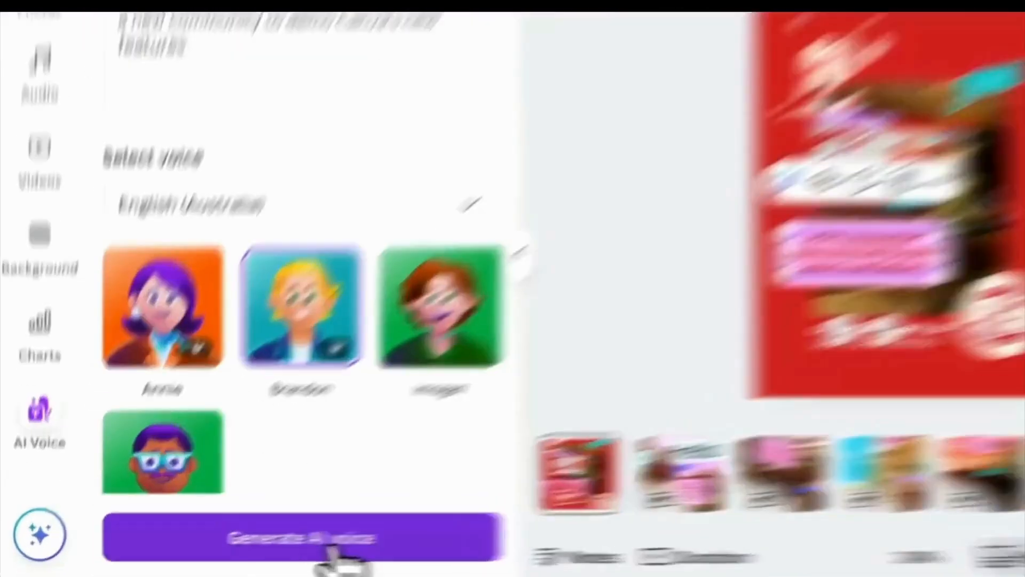
pyautogui.click(267, 548)
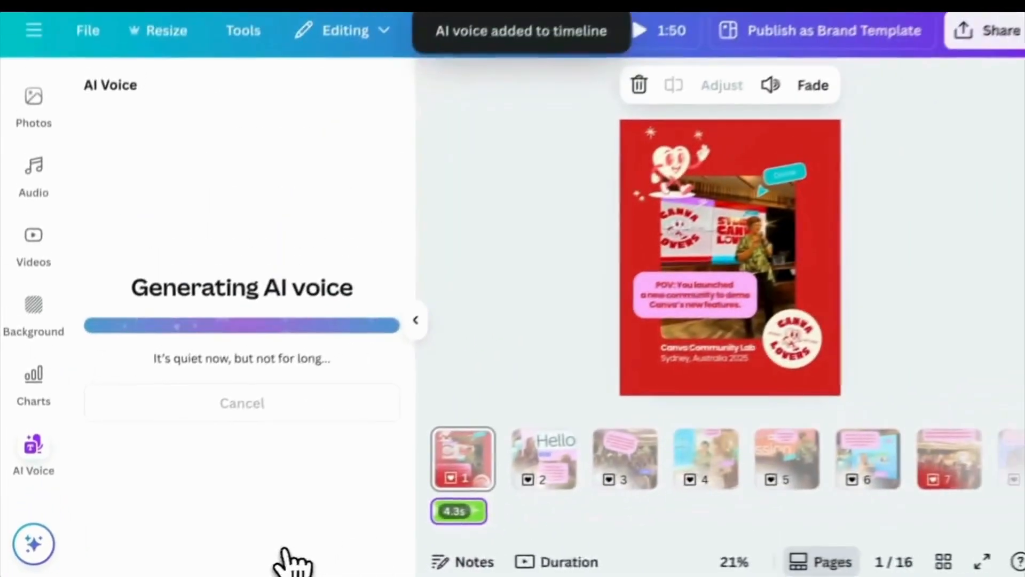
# Play the phone video on page 14 and view the group photo on page 15.
pyautogui.hscroll(10, 703, 494)
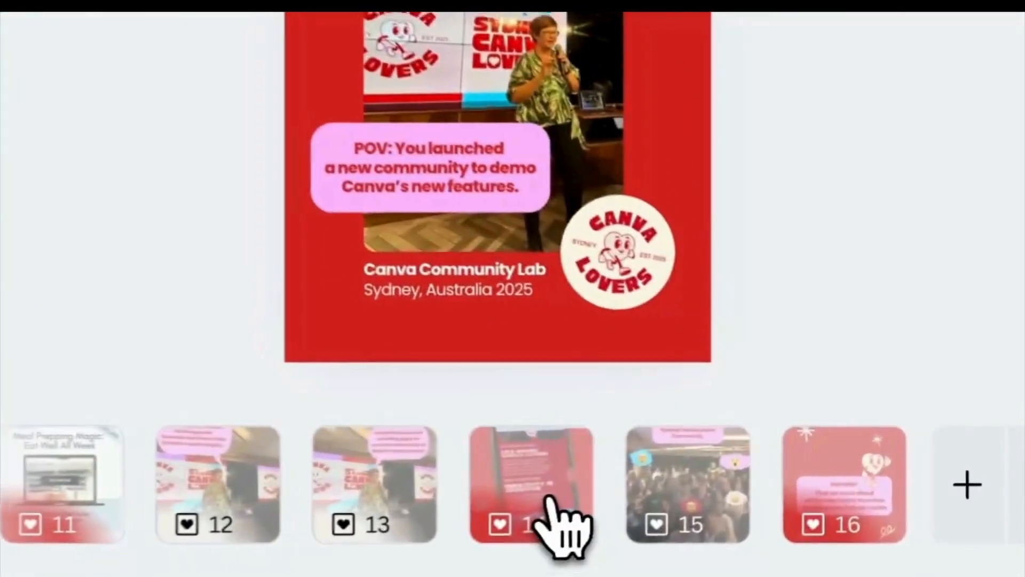
pyautogui.click(747, 468)
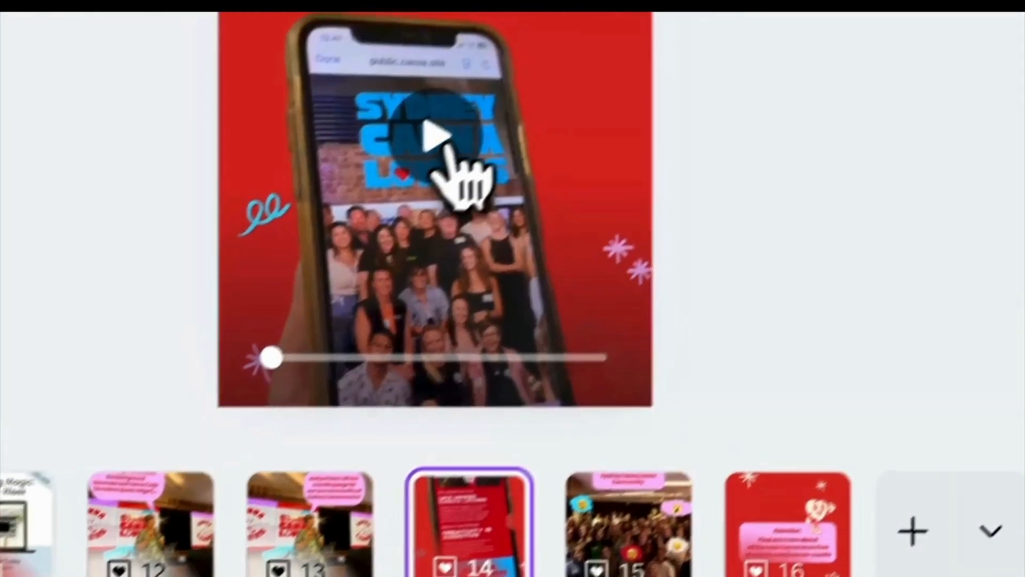
pyautogui.click(497, 102)
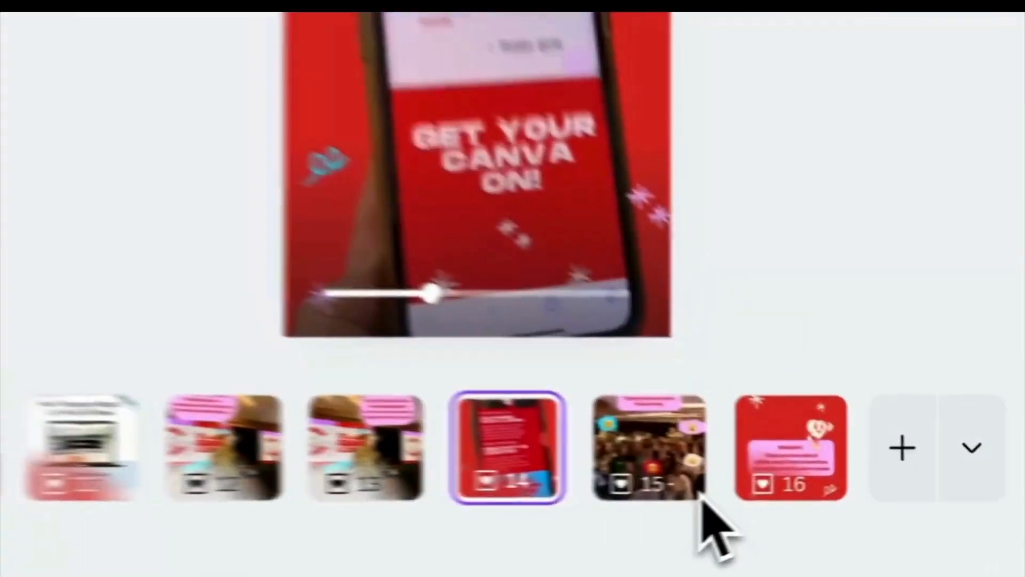
pyautogui.click(841, 485)
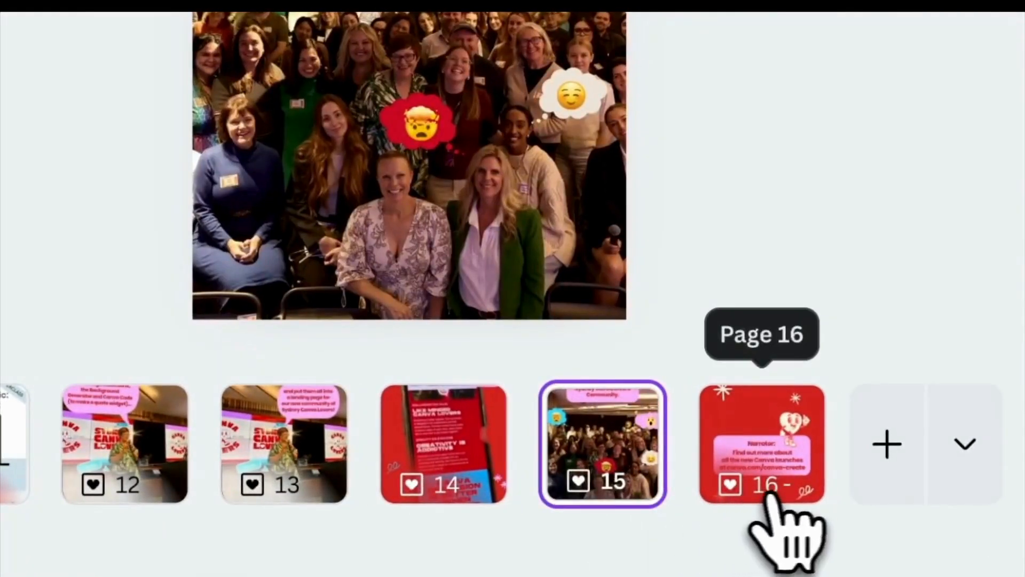
# Generate AI narration with the Brandon voice from the "Find out more about all the new Canva launches" text on page 16.
pyautogui.click(799, 493)
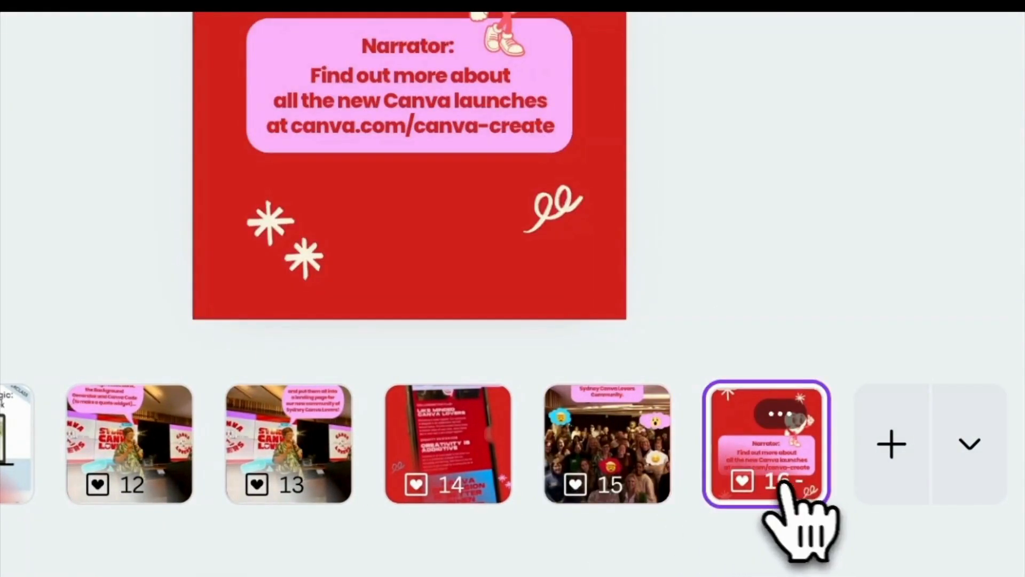
pyautogui.click(550, 123)
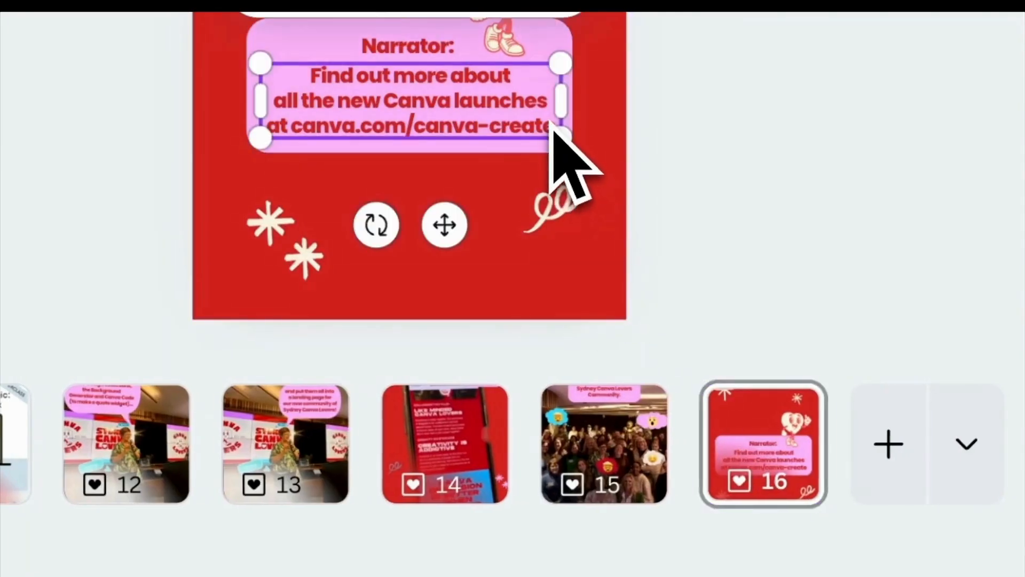
pyautogui.click(554, 128)
pyautogui.moveTo(555, 129); pyautogui.dragTo(304, 78)
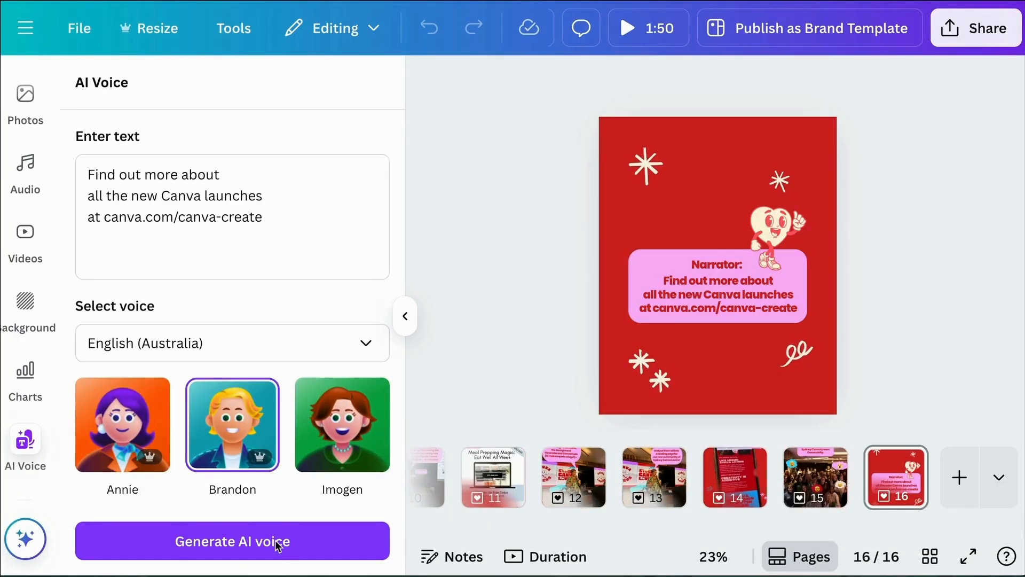
pyautogui.click(277, 544)
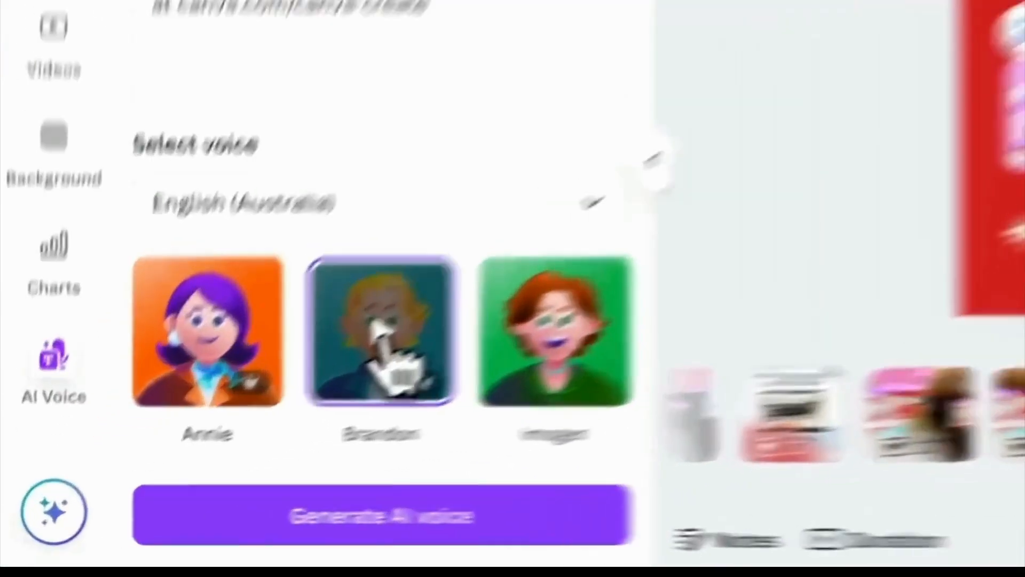
pyautogui.click(380, 331)
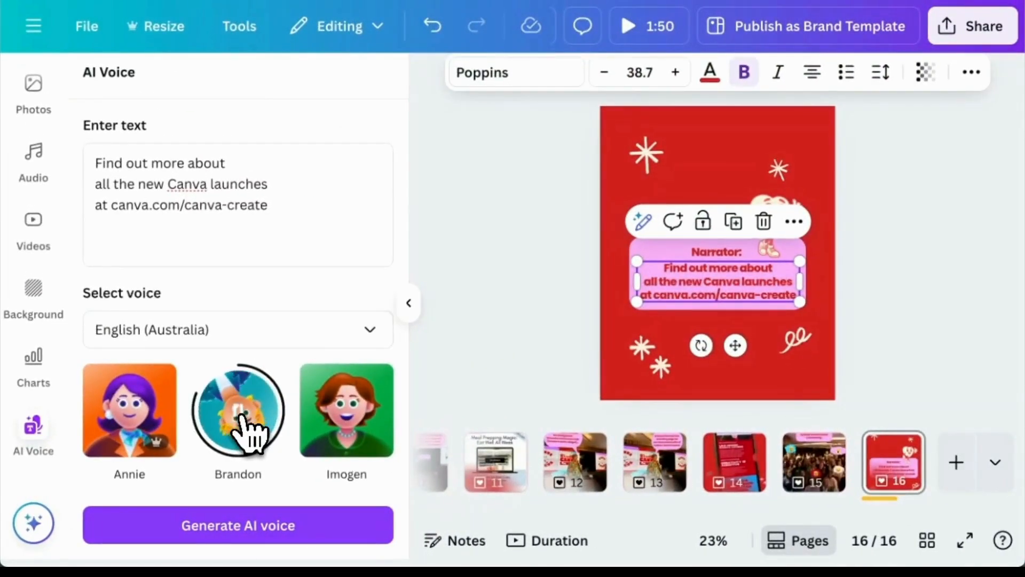
# Play the full design preview from page 1 and skip ahead through the playback.
pyautogui.click(410, 310)
pyautogui.click(657, 30)
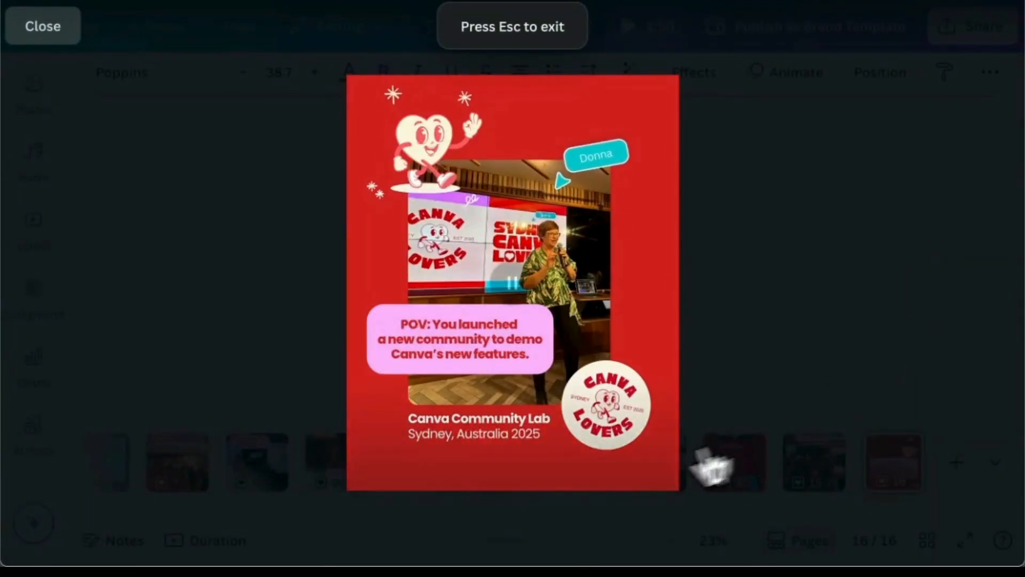
pyautogui.click(395, 466)
pyautogui.moveTo(395, 465); pyautogui.dragTo(615, 468)
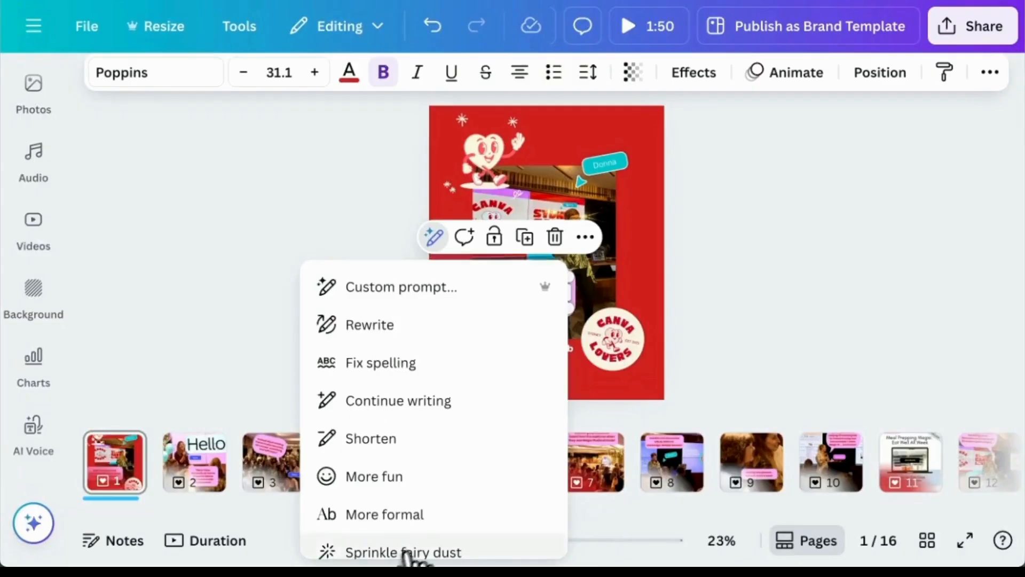
# In AI voice generation for the page 1 caption, replace the text with "enter your text here" and select the Imogen voice.
pyautogui.scroll(-3, 417, 553)
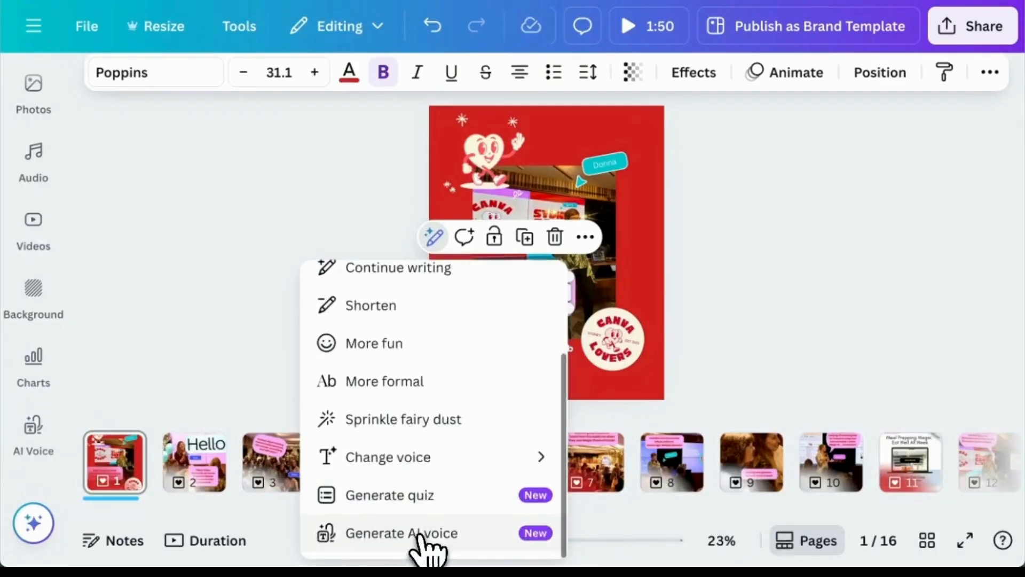
pyautogui.click(406, 533)
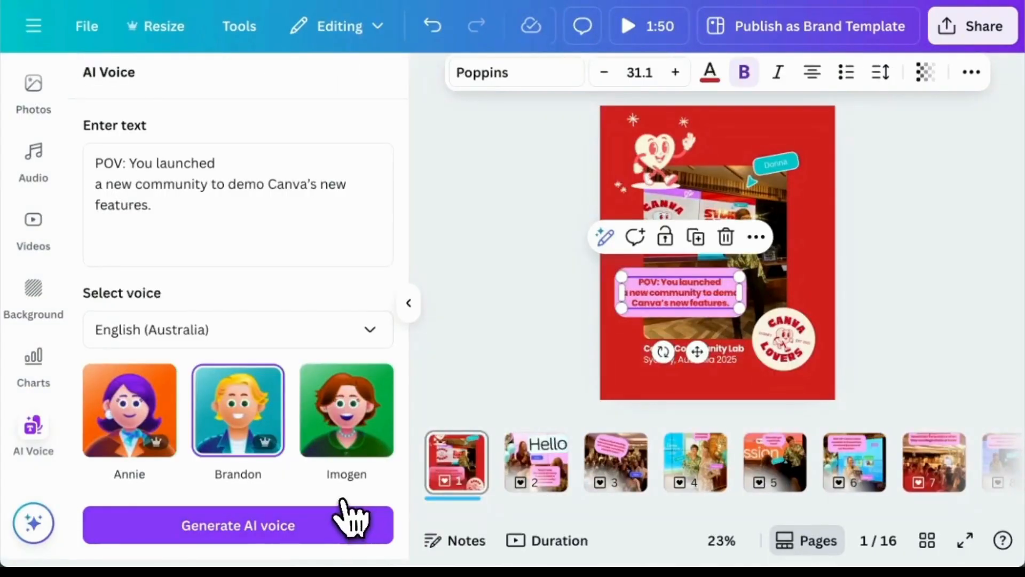
pyautogui.hotkey('ctrl', 'a')
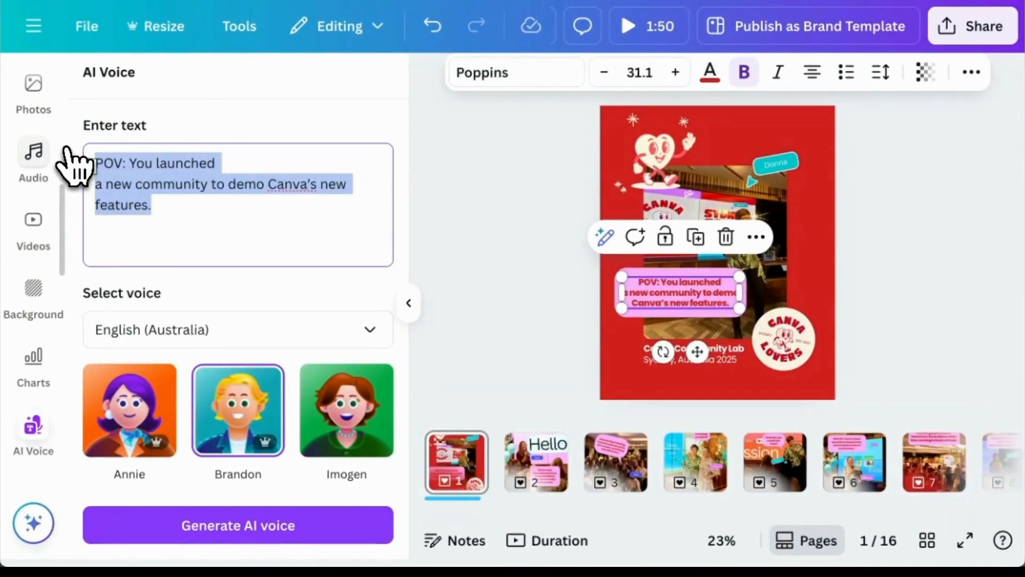
pyautogui.write('enter your text here')
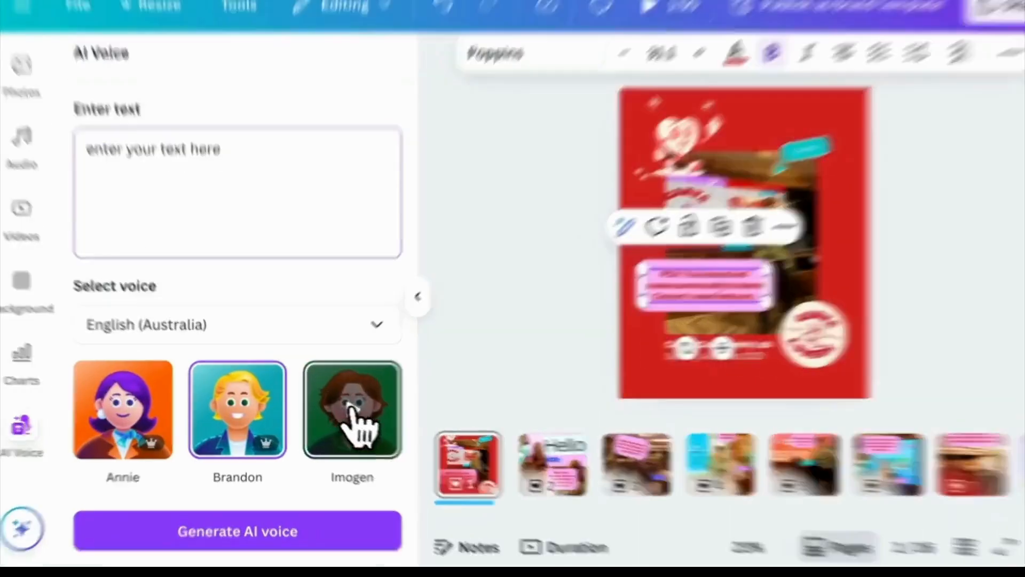
pyautogui.click(355, 425)
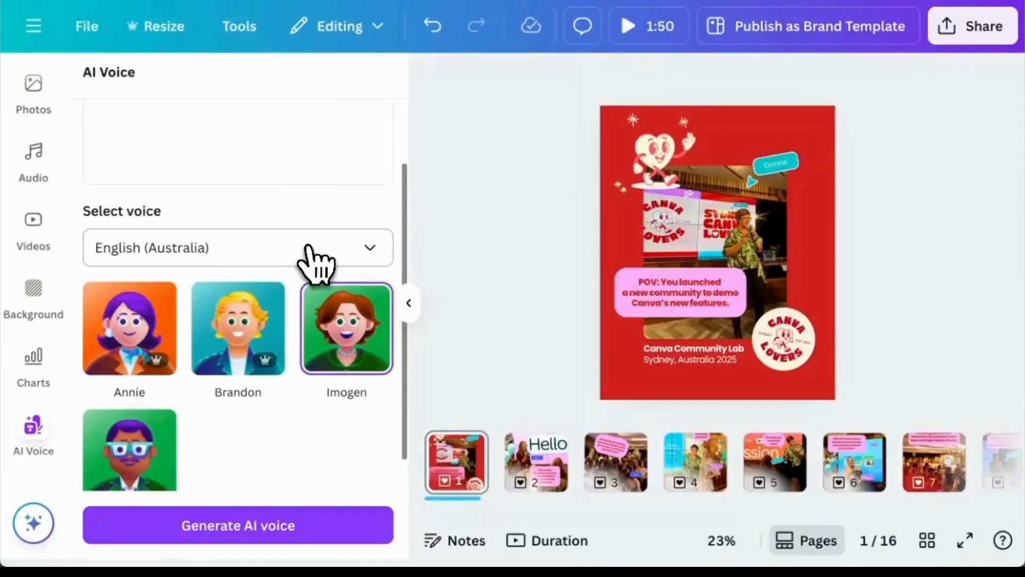
# Browse the languages offered for the AI voice without changing the English (Australia) selection.
pyautogui.click(377, 256)
pyautogui.scroll(-5, 376, 478)
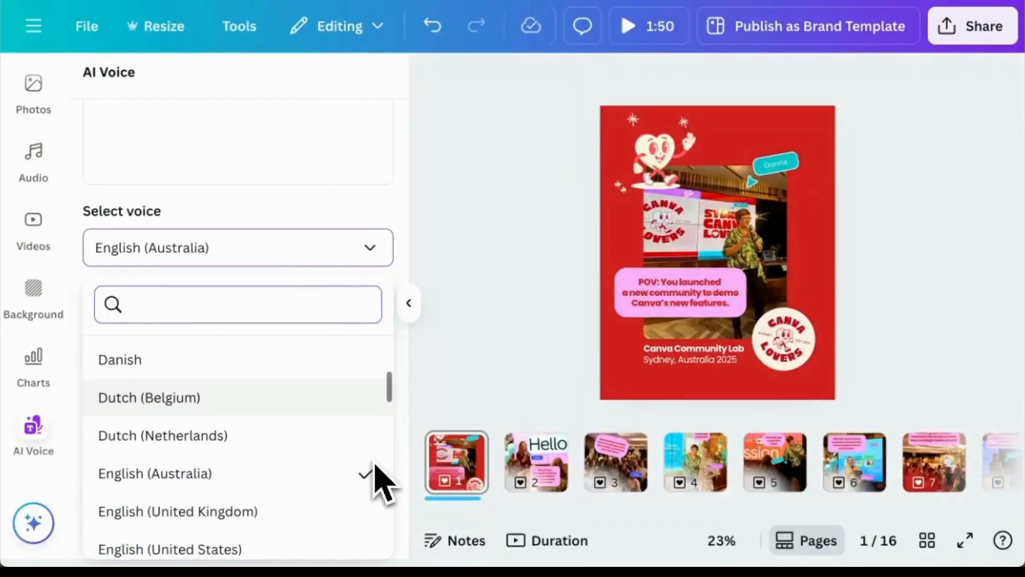
pyautogui.scroll(-8, 374, 480)
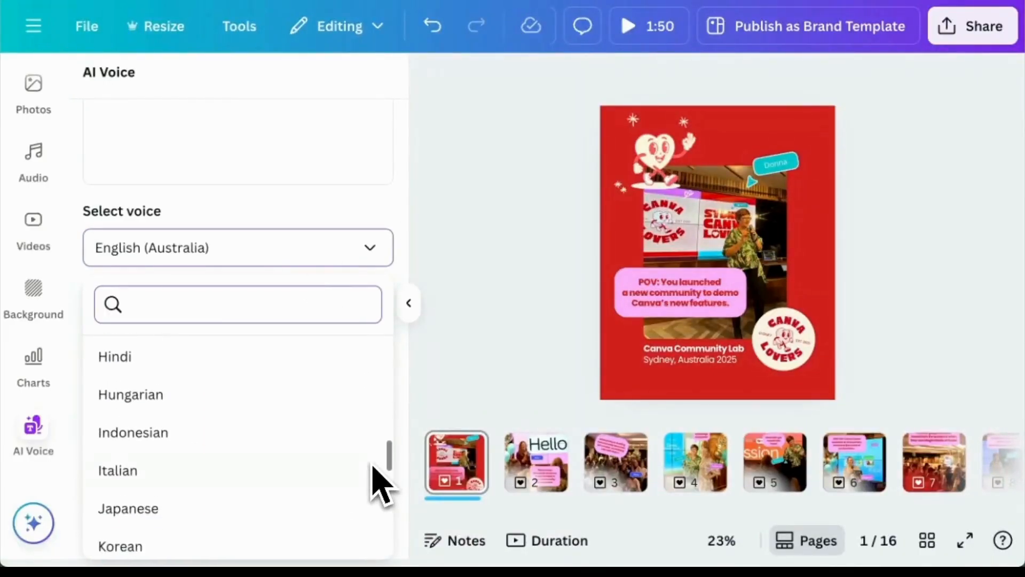
pyautogui.click(505, 359)
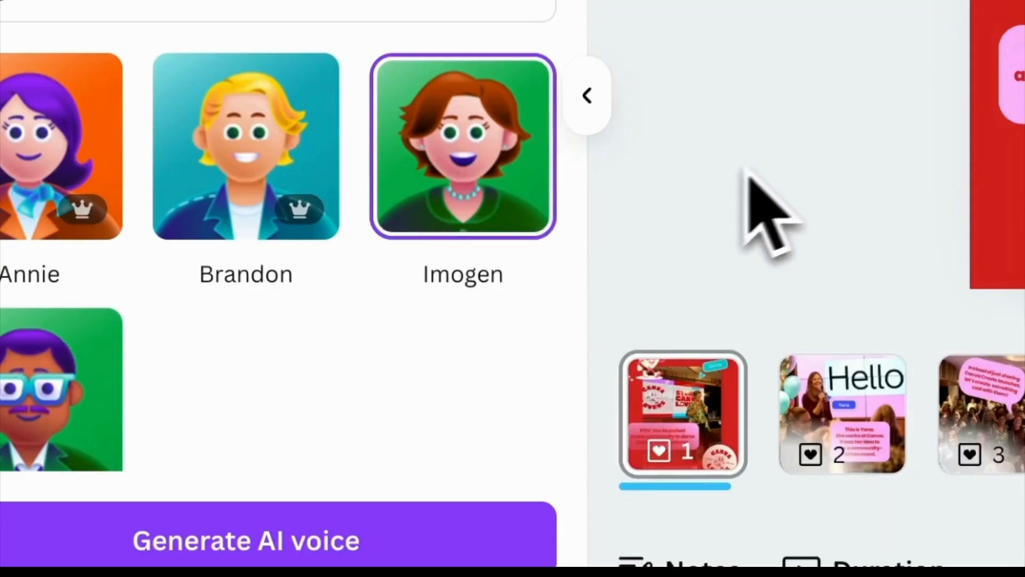
pyautogui.scroll(-1, 307, 346)
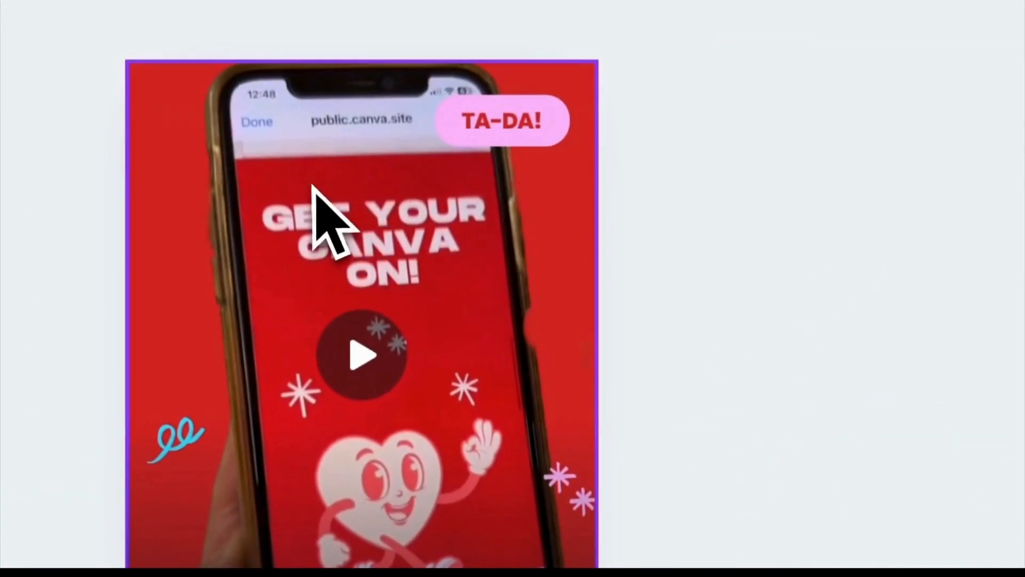
# Shift the background-removed phone video around page 14 and set it back in place over the whole page.
pyautogui.click(523, 172)
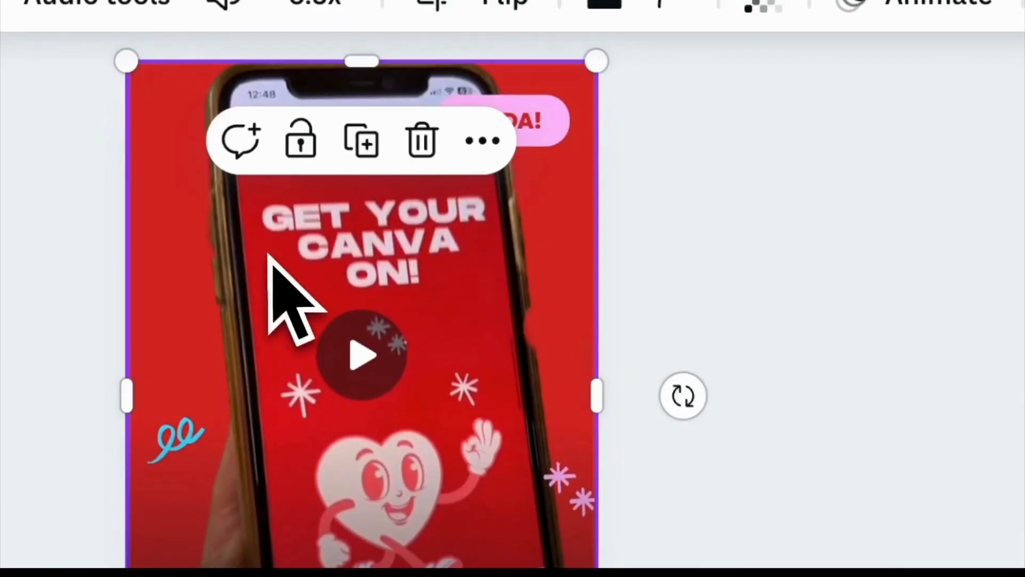
pyautogui.moveTo(269, 255); pyautogui.dragTo(85, 425)
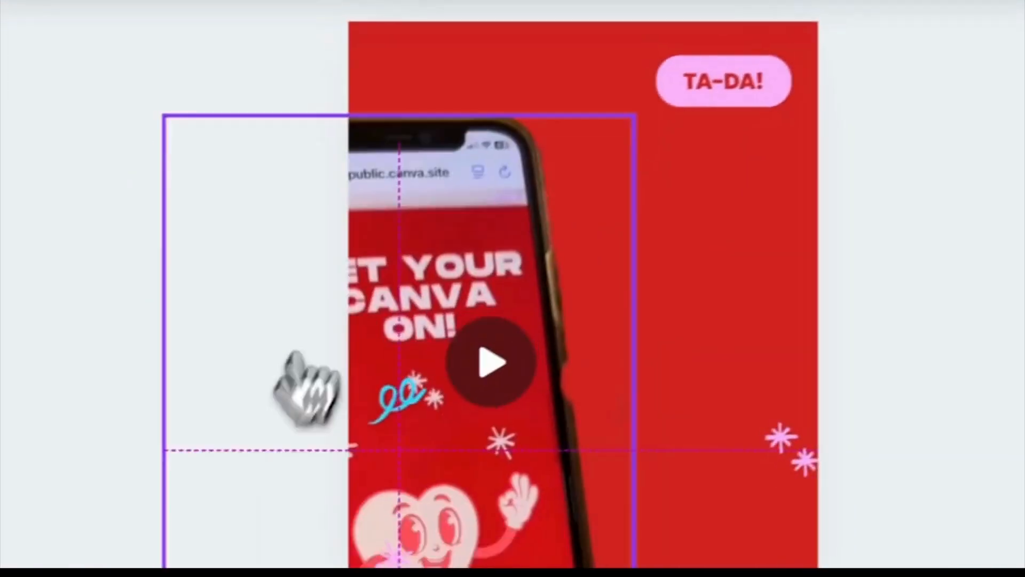
pyautogui.moveTo(295, 353); pyautogui.dragTo(484, 390)
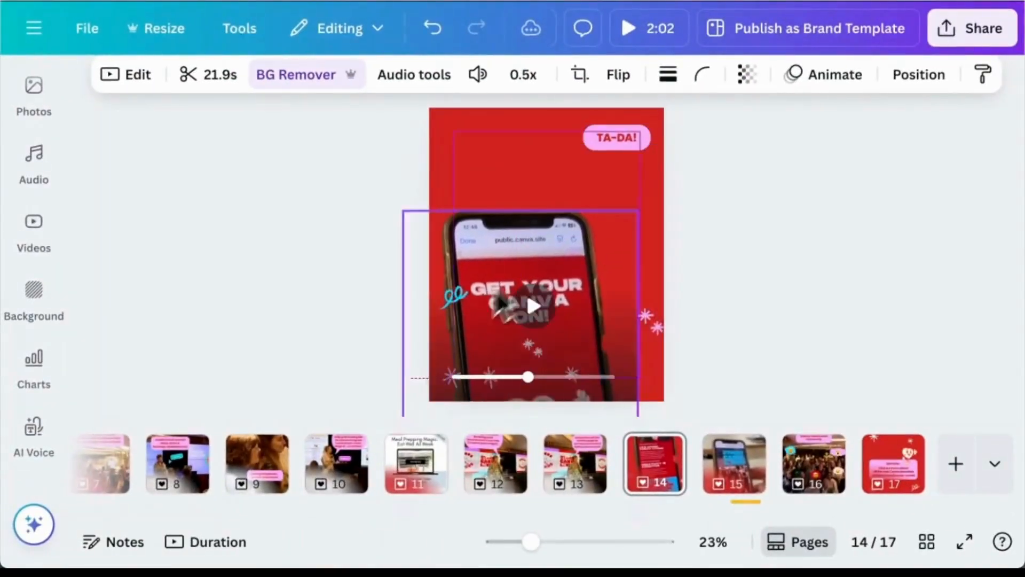
pyautogui.moveTo(496, 296); pyautogui.dragTo(484, 209)
pyautogui.moveTo(584, 311); pyautogui.dragTo(608, 312)
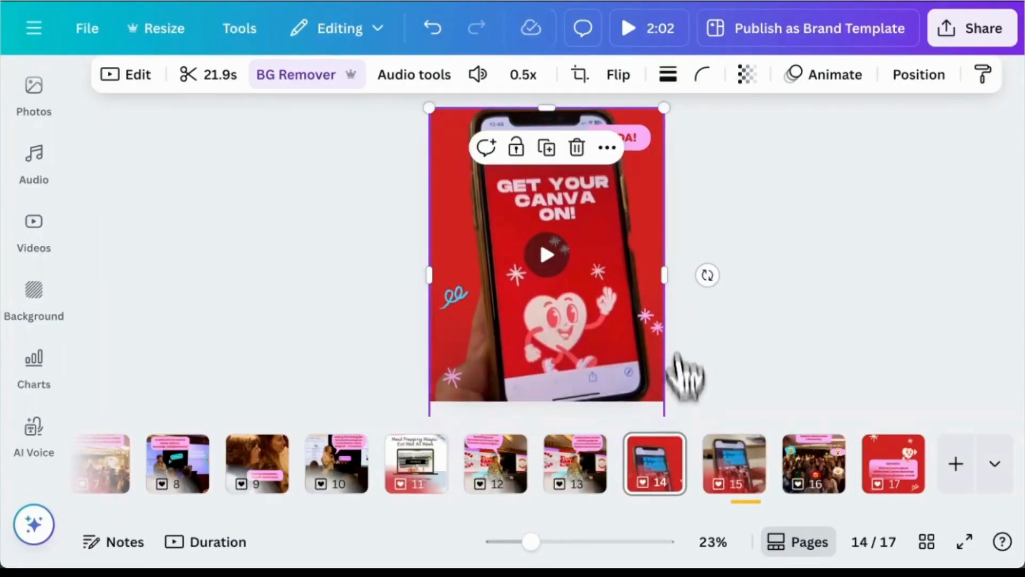
# Play the phone video on page 15, rewind it to its start and pause it.
pyautogui.click(734, 479)
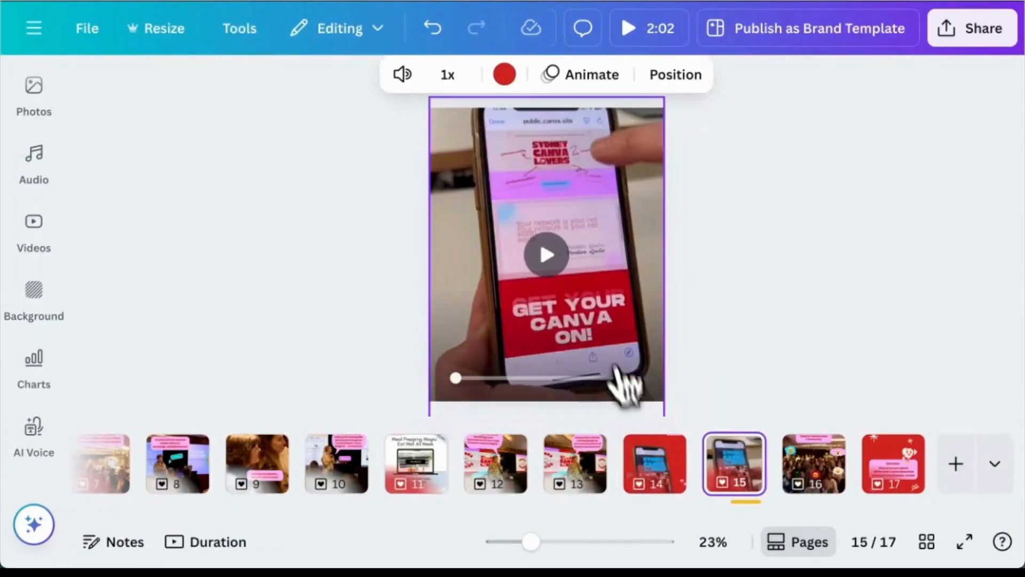
pyautogui.click(547, 261)
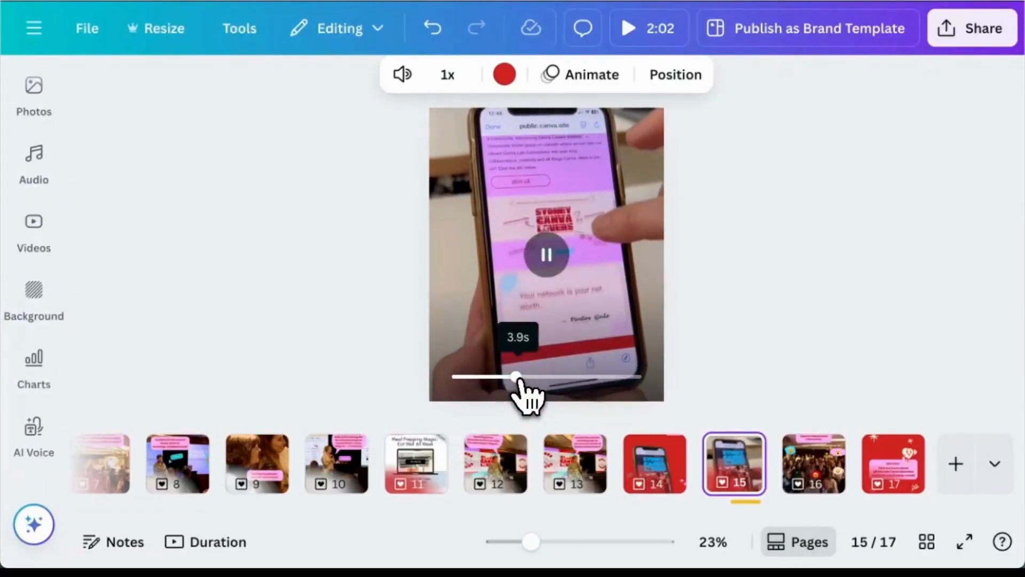
pyautogui.moveTo(522, 377); pyautogui.dragTo(447, 377)
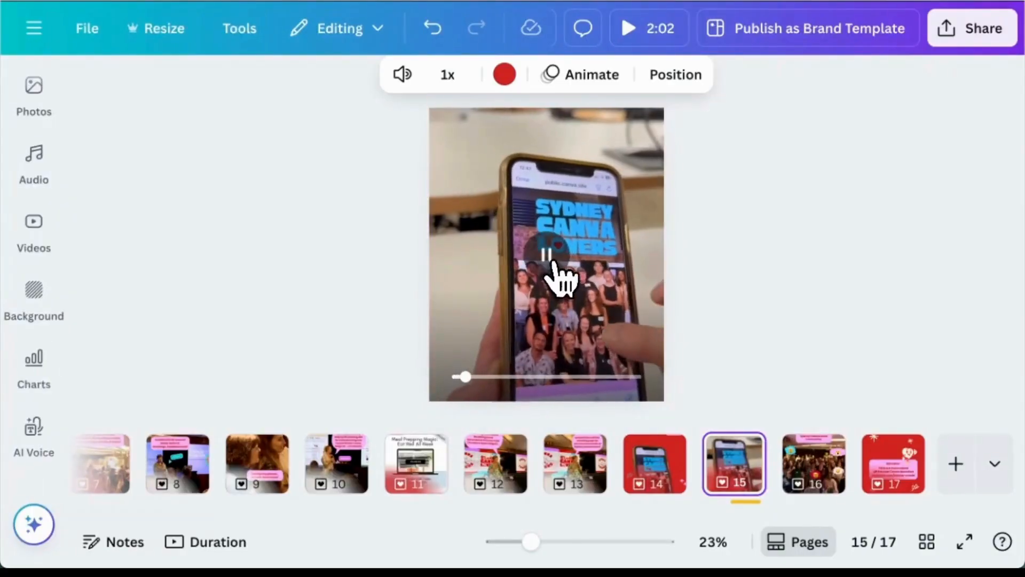
pyautogui.click(556, 262)
# Mute the phone video on page 15.
pyautogui.click(585, 295)
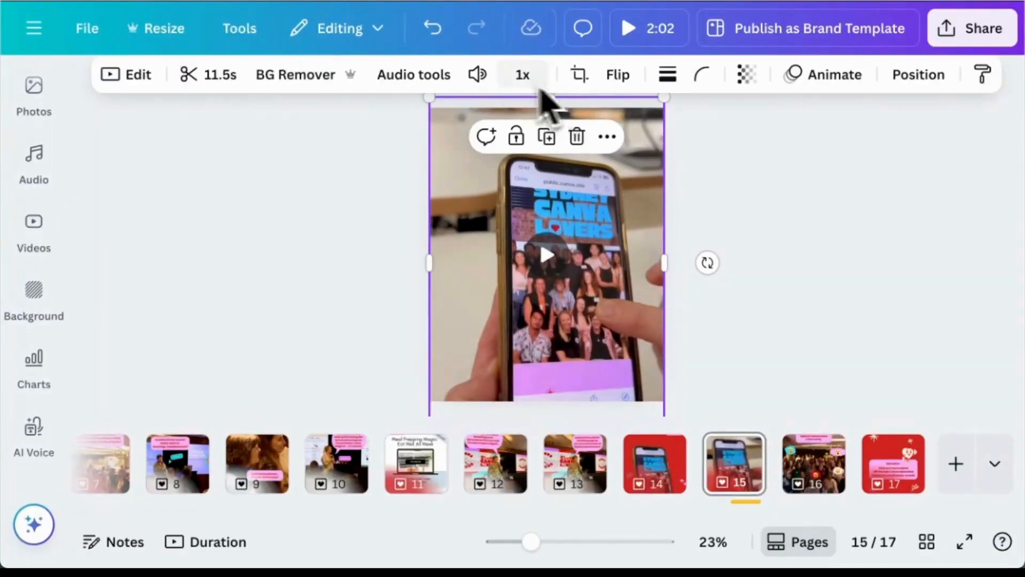
pyautogui.click(479, 85)
pyautogui.click(363, 131)
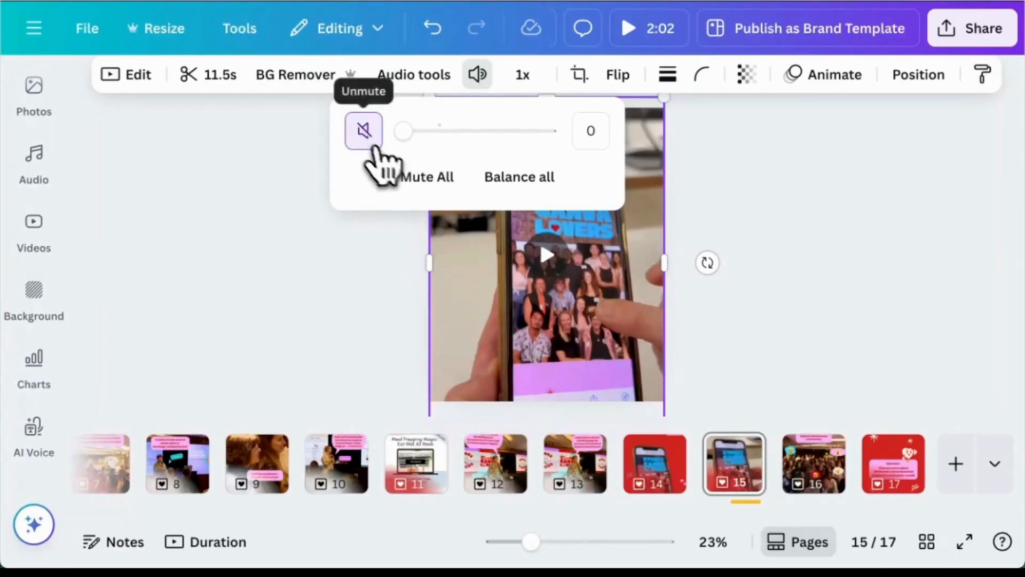
pyautogui.click(579, 291)
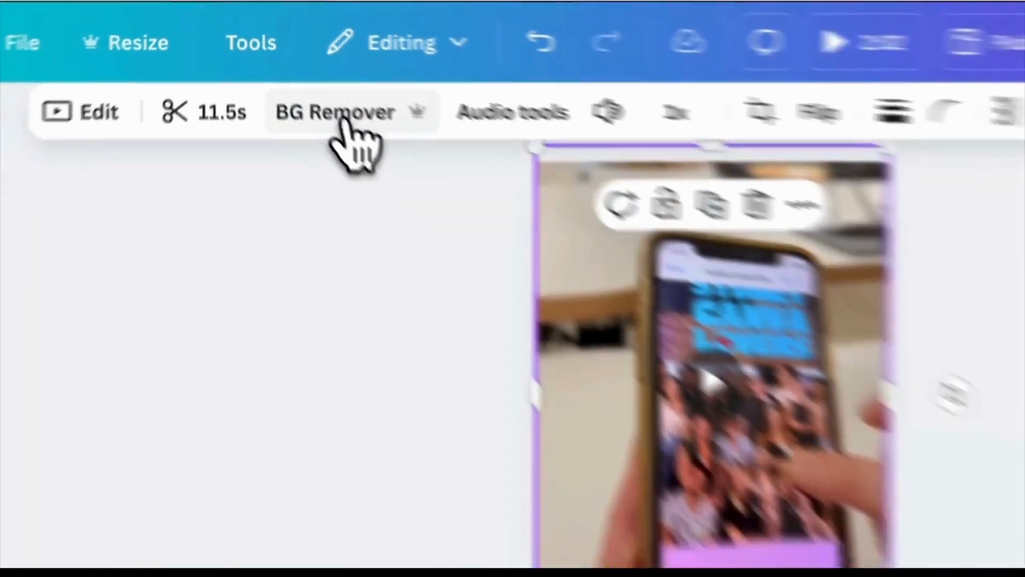
# Remove the background of the page 15 phone video and align the video with the page's top edge.
pyautogui.click(441, 160)
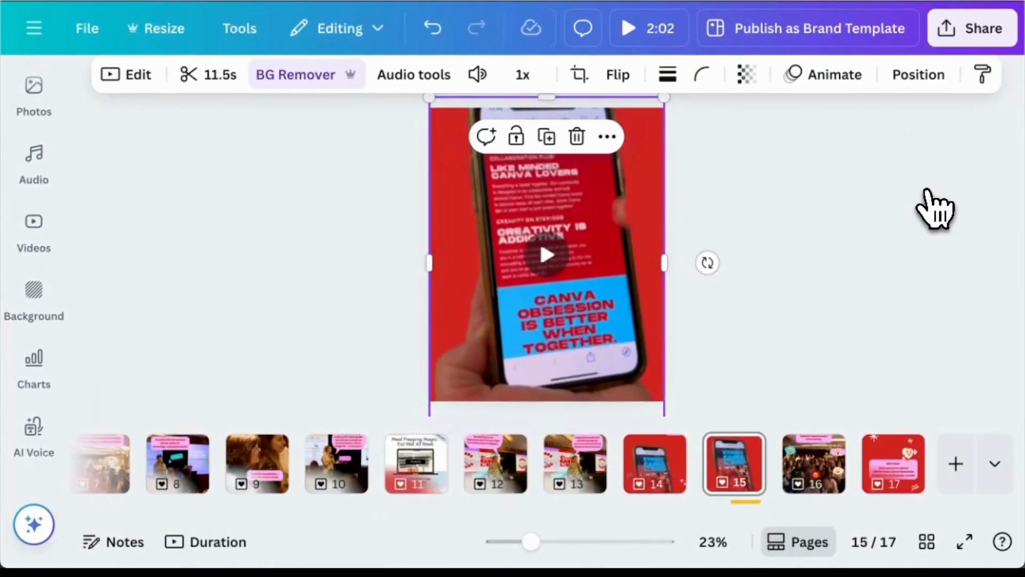
pyautogui.moveTo(540, 318)
pyautogui.mouseDown()
pyautogui.moveTo(504, 310)
pyautogui.moveTo(540, 348)
pyautogui.moveTo(545, 334)
pyautogui.moveTo(648, 327)
pyautogui.moveTo(643, 317)
pyautogui.moveTo(538, 317)
pyautogui.mouseUp()
pyautogui.moveTo(451, 230); pyautogui.dragTo(424, 218)
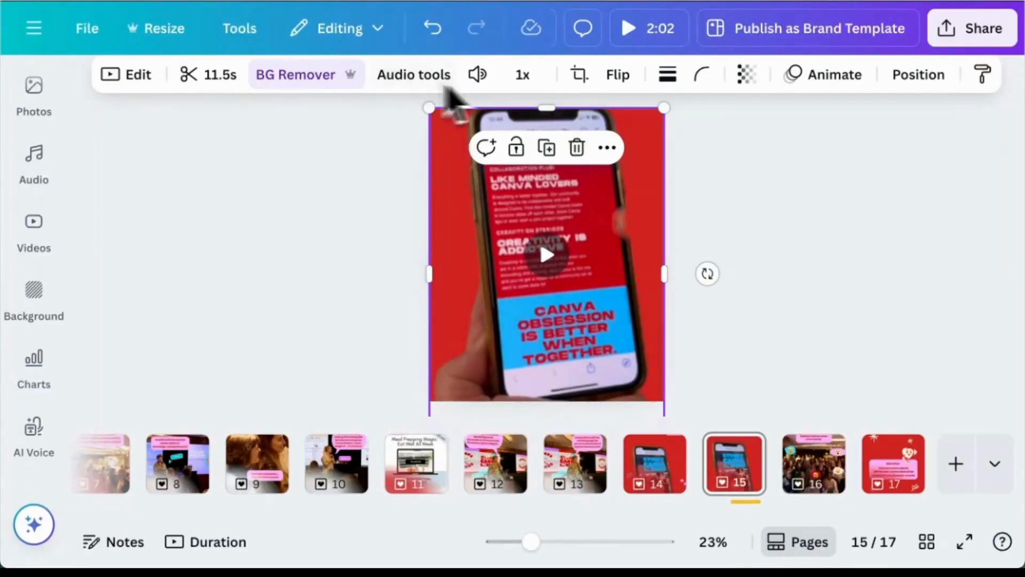
# Slow the page 15 phone video down to a speed of 0.75.
pyautogui.click(537, 87)
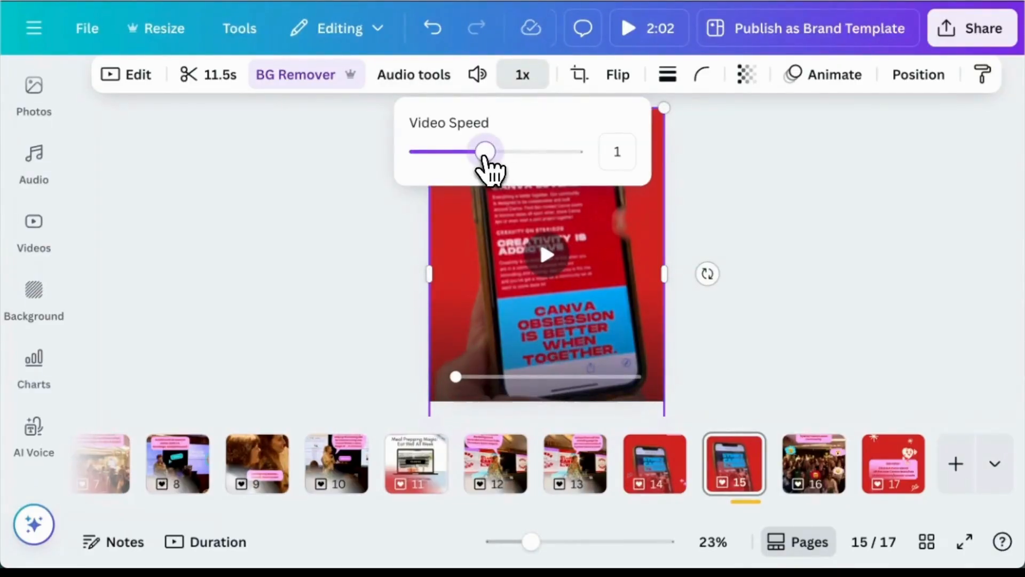
pyautogui.moveTo(485, 154); pyautogui.dragTo(462, 155)
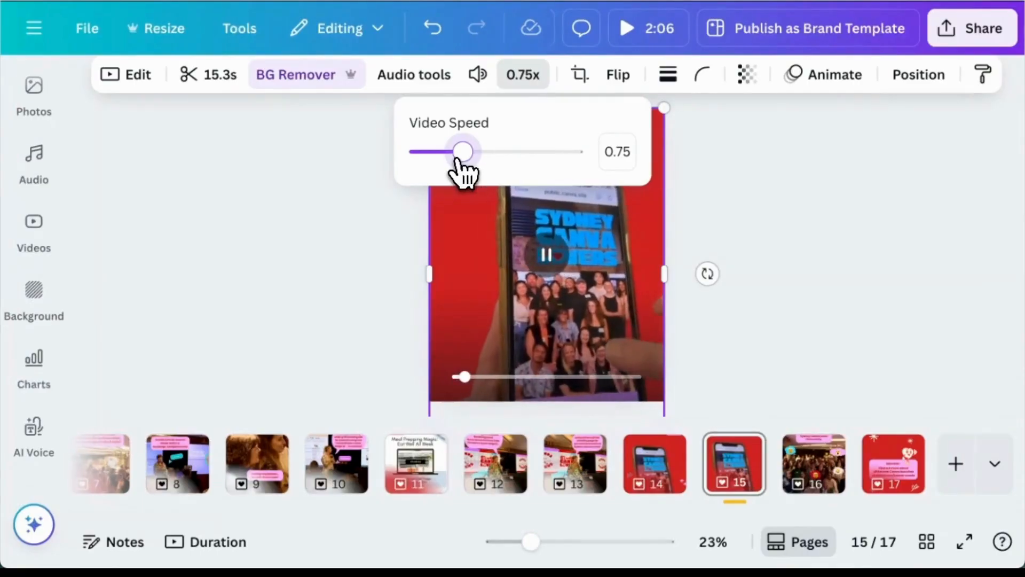
pyautogui.click(822, 189)
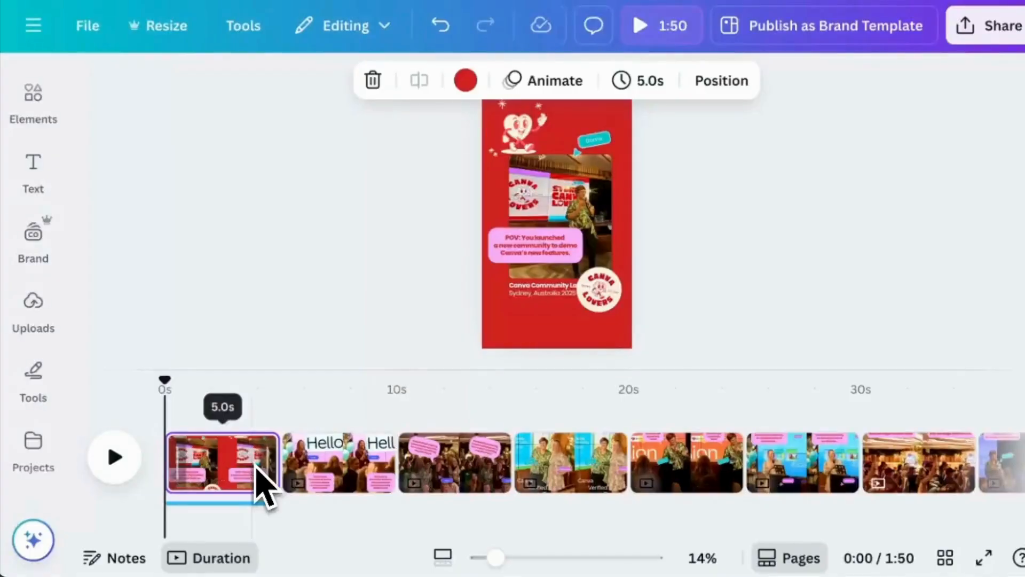
# View pages 2 to 5 in the timeline and look at the transitions available between pages 1 and 2.
pyautogui.click(323, 470)
pyautogui.click(458, 475)
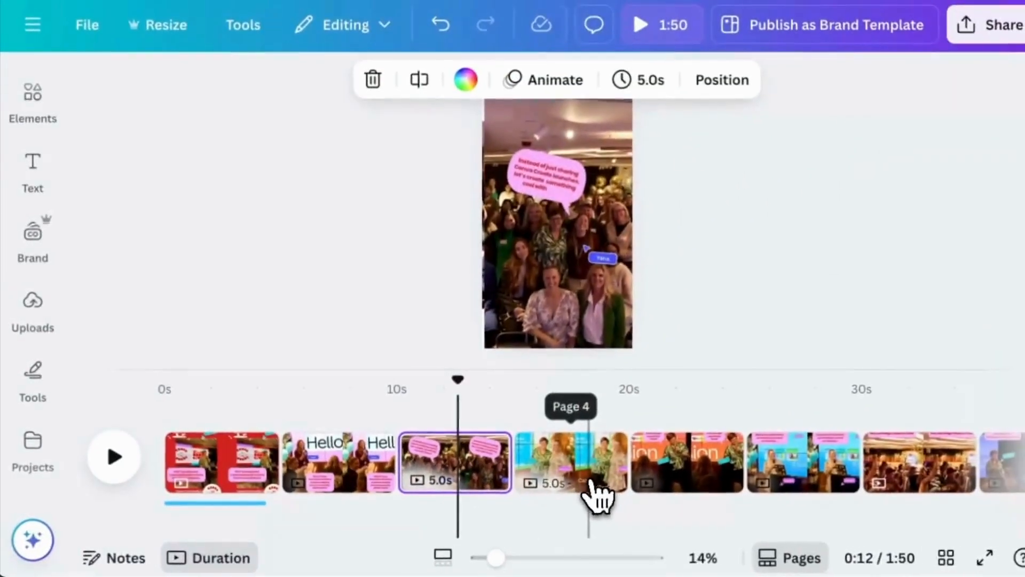
pyautogui.click(824, 377)
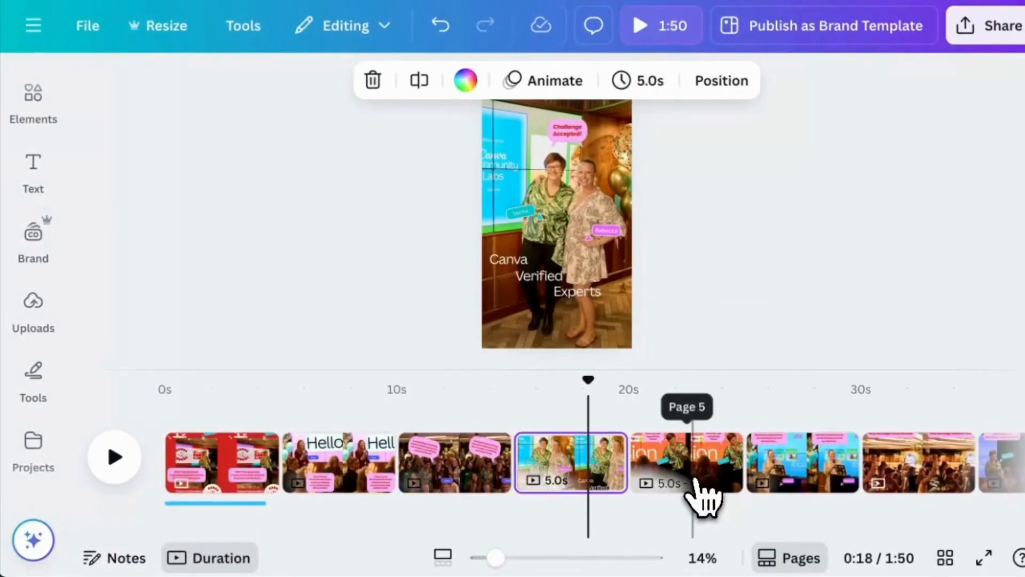
pyautogui.click(704, 496)
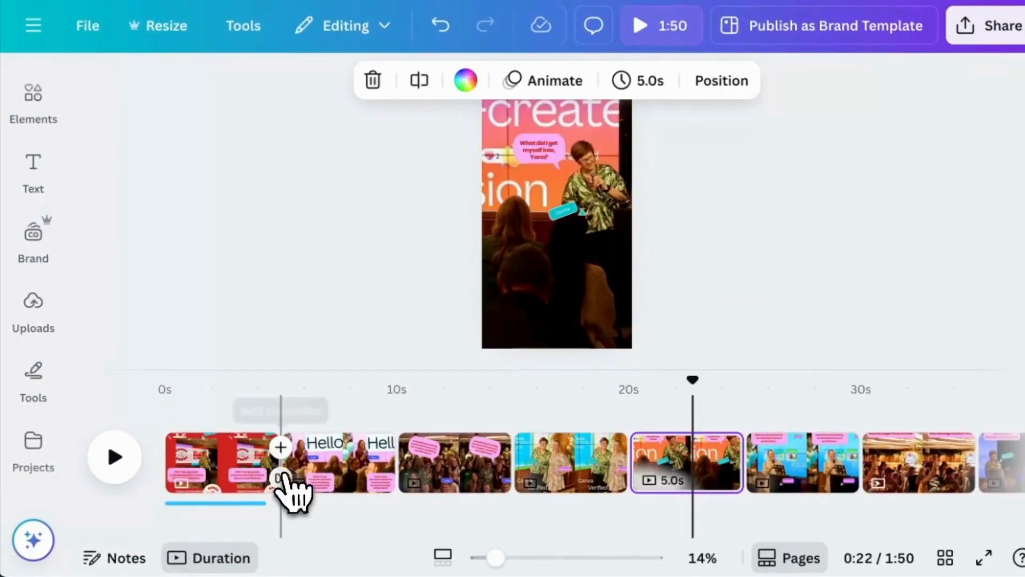
pyautogui.click(282, 477)
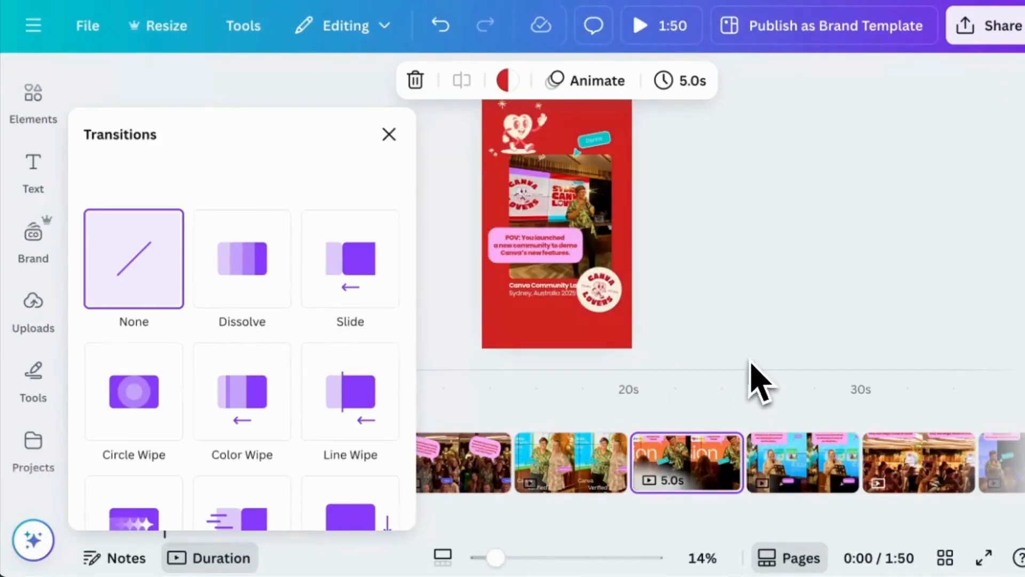
pyautogui.click(757, 380)
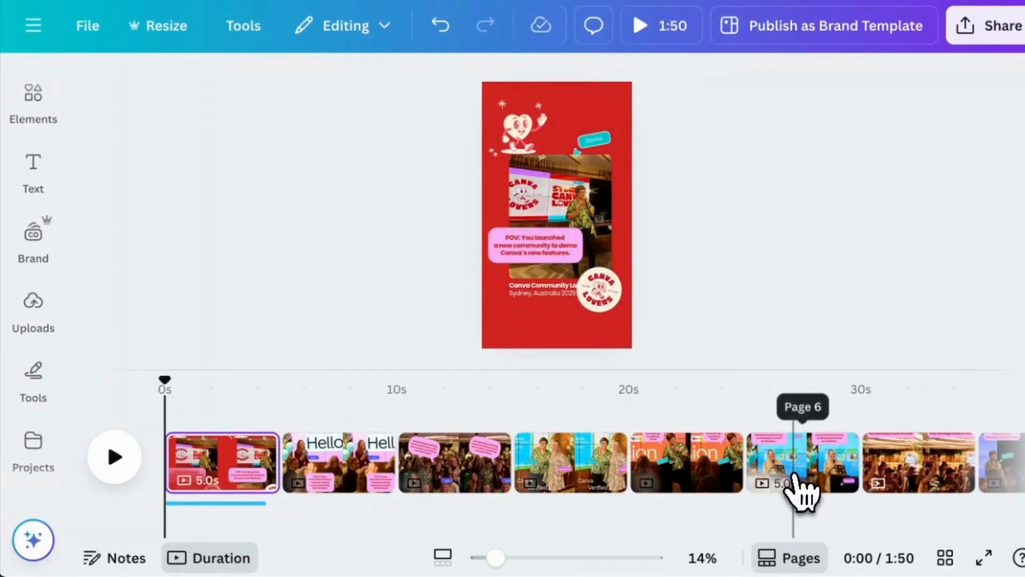
# Browse the page animation styles available for page 6.
pyautogui.click(796, 490)
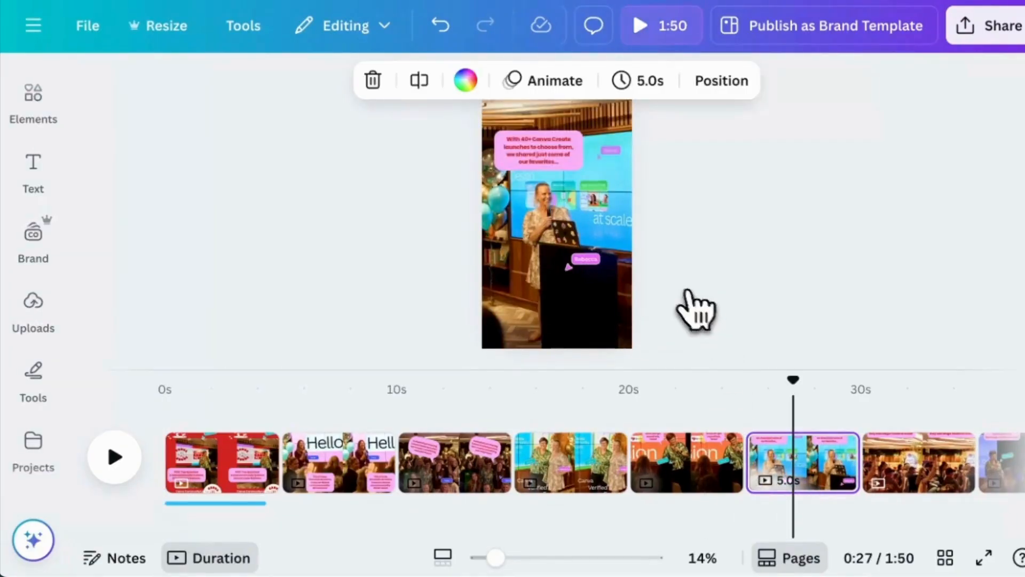
pyautogui.click(555, 86)
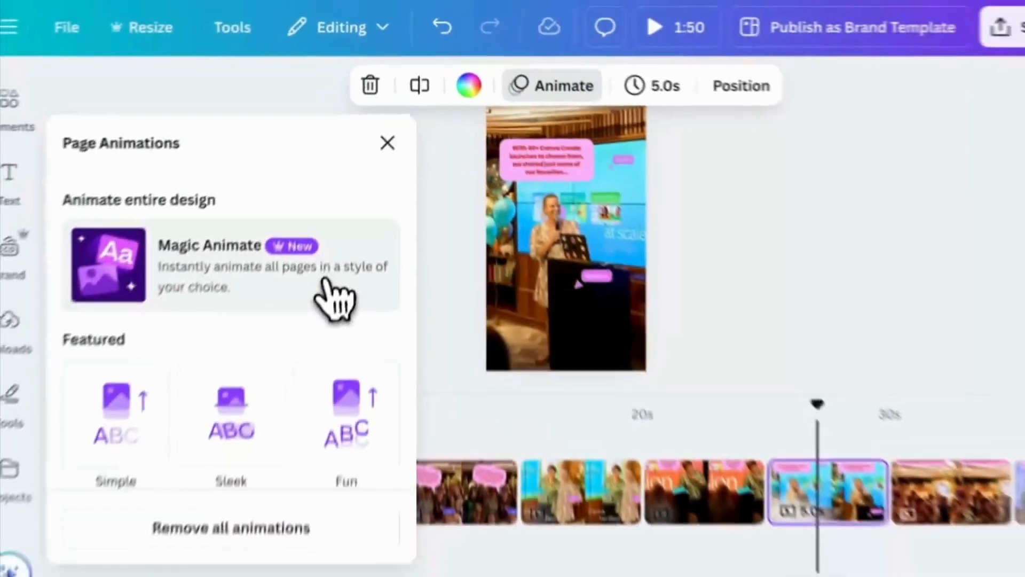
pyautogui.scroll(-3, 328, 291)
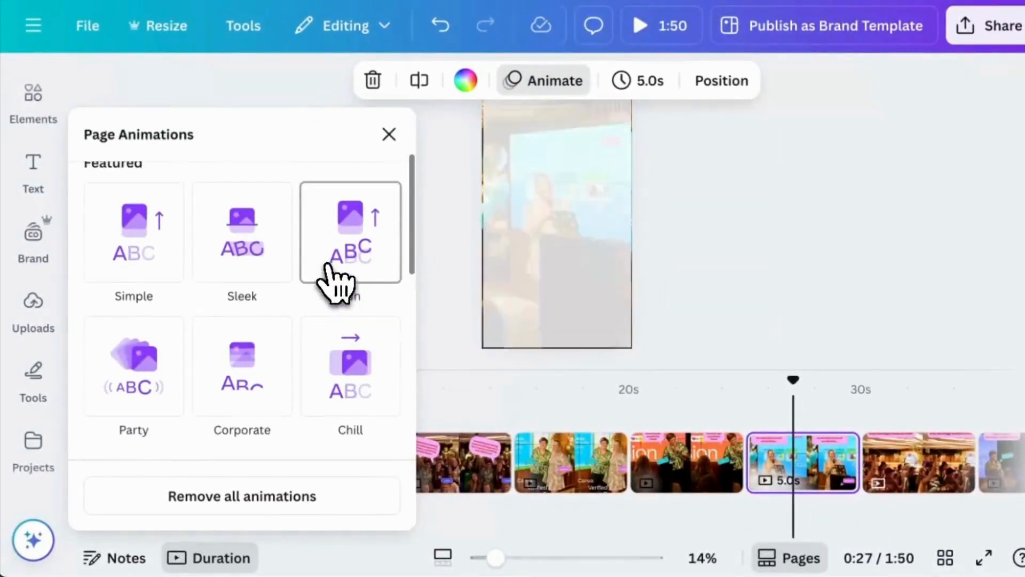
pyautogui.scroll(-3, 332, 298)
pyautogui.scroll(3, 331, 299)
# Browse the element animation styles available for the background photo on page 6, down to the Photo Flow and add-on effects.
pyautogui.click(777, 470)
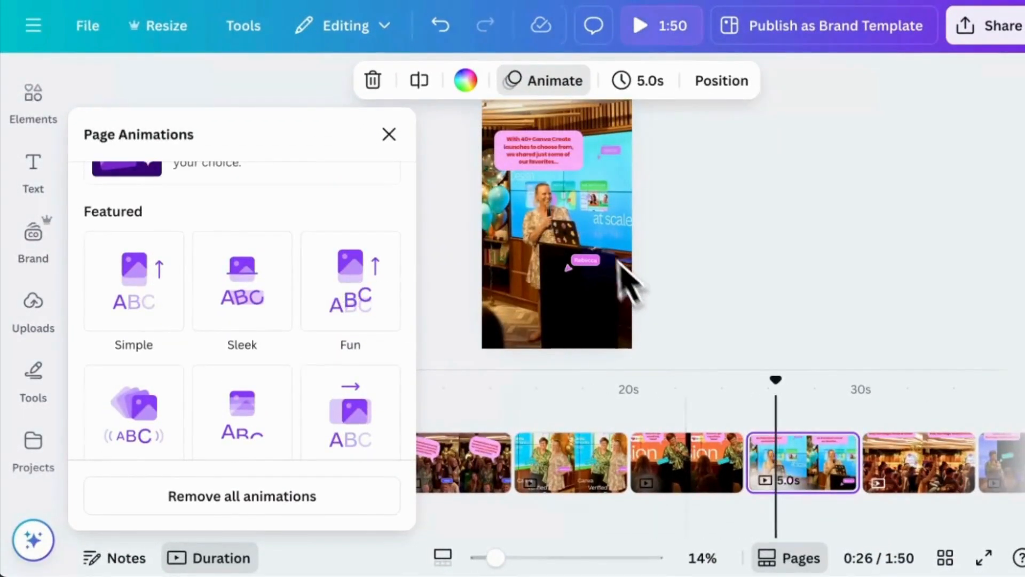
pyautogui.click(606, 251)
pyautogui.scroll(-4, 354, 303)
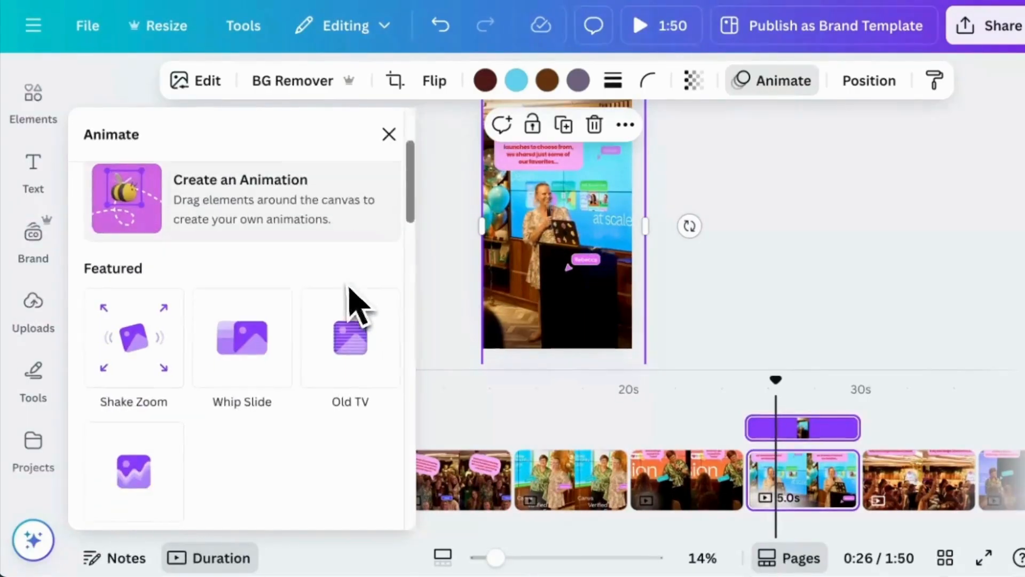
pyautogui.scroll(-5, 237, 315)
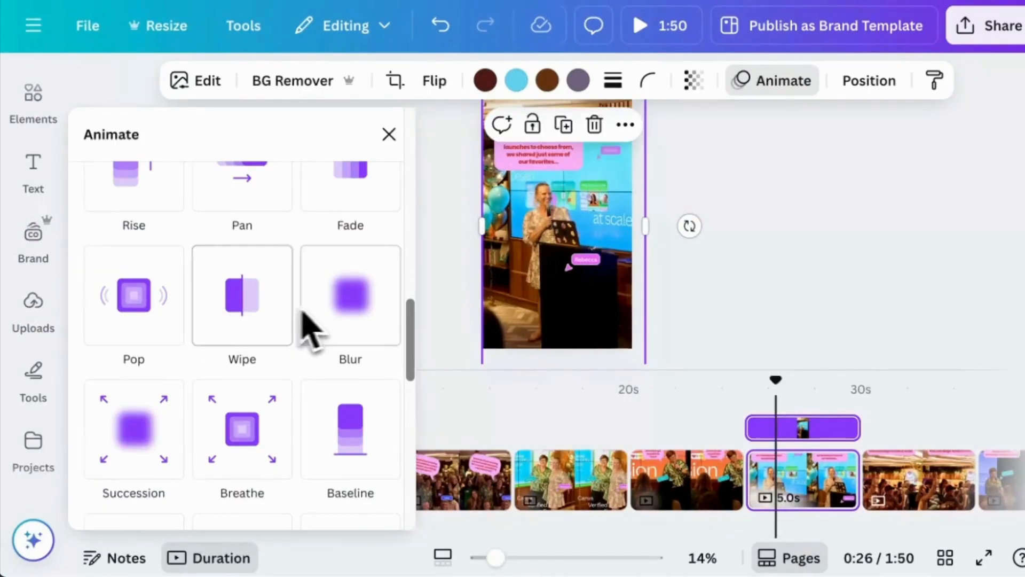
pyautogui.scroll(-6, 345, 328)
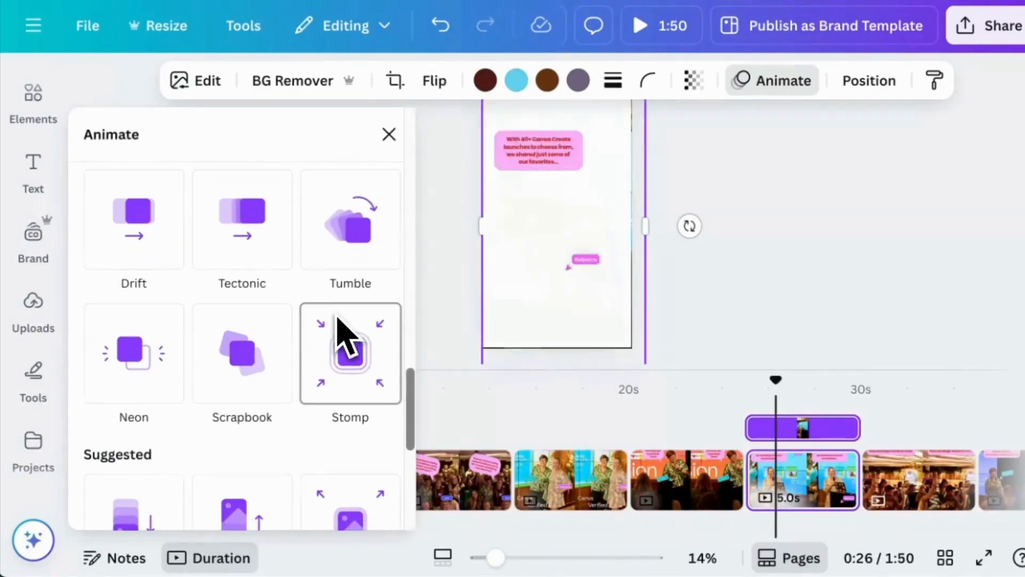
pyautogui.scroll(-5, 293, 356)
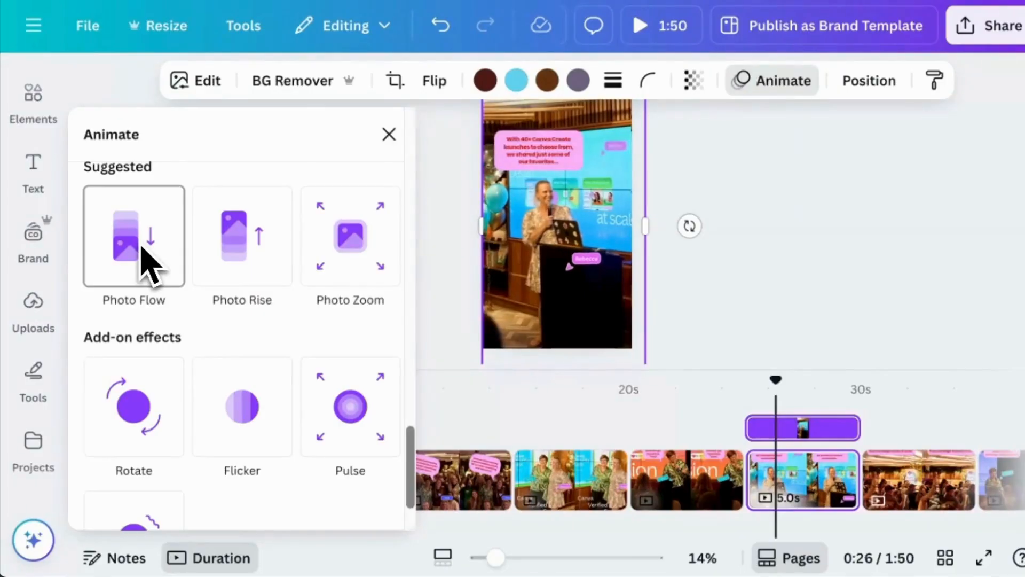
pyautogui.click(874, 298)
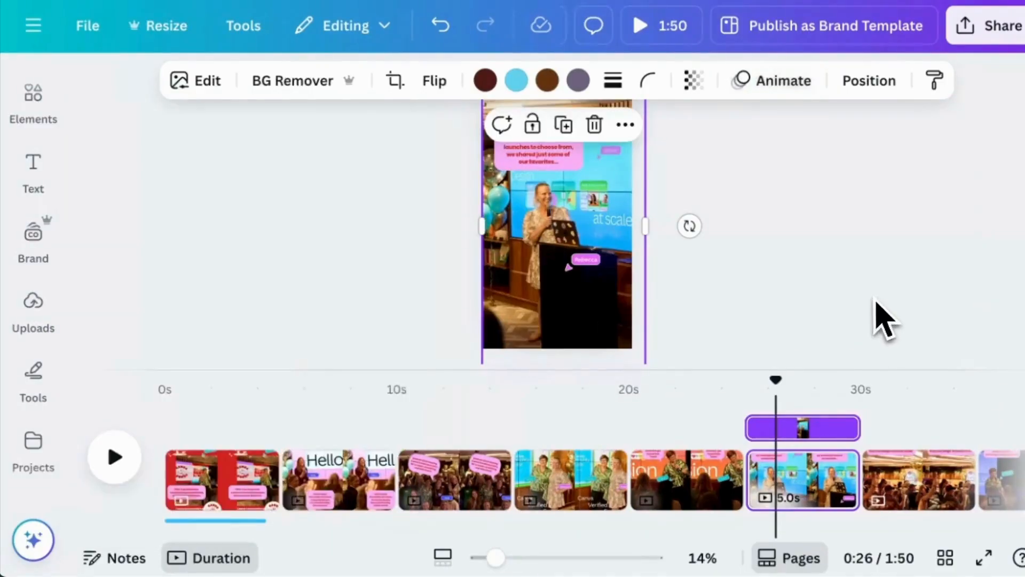
pyautogui.click(790, 360)
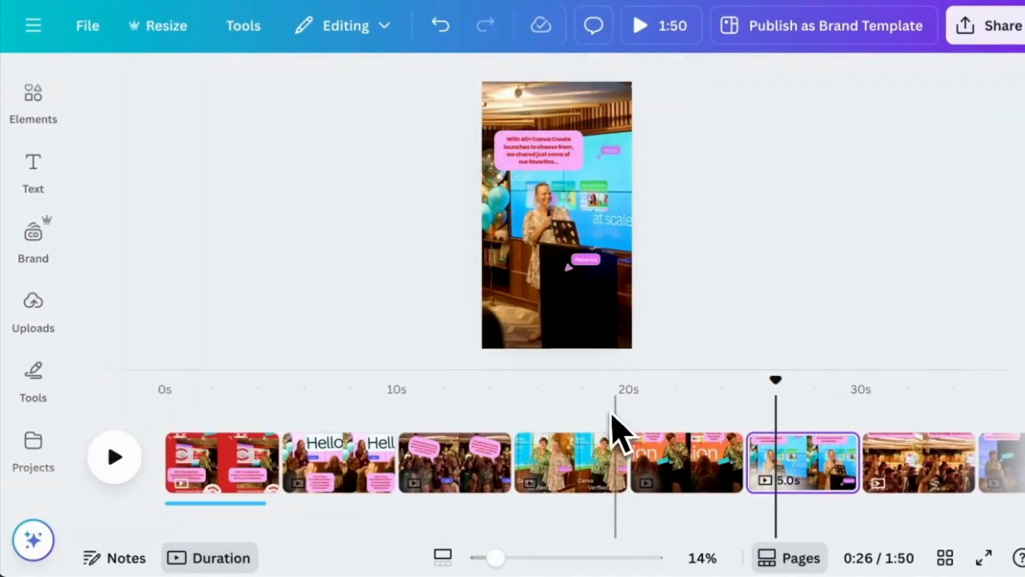
# Animate the entire design from page 1 with Magic Animate in the Energetic style.
pyautogui.click(210, 469)
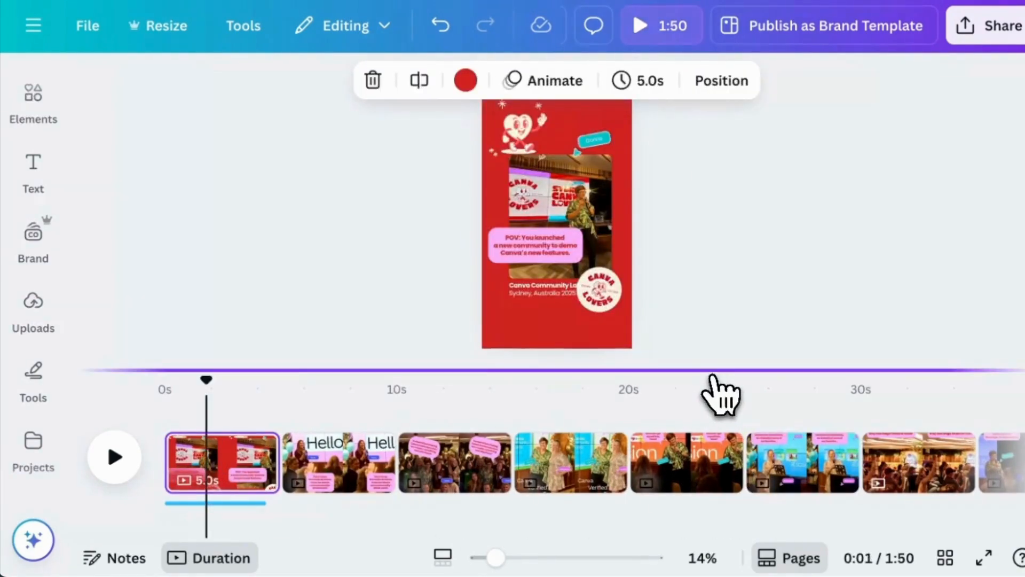
pyautogui.click(565, 92)
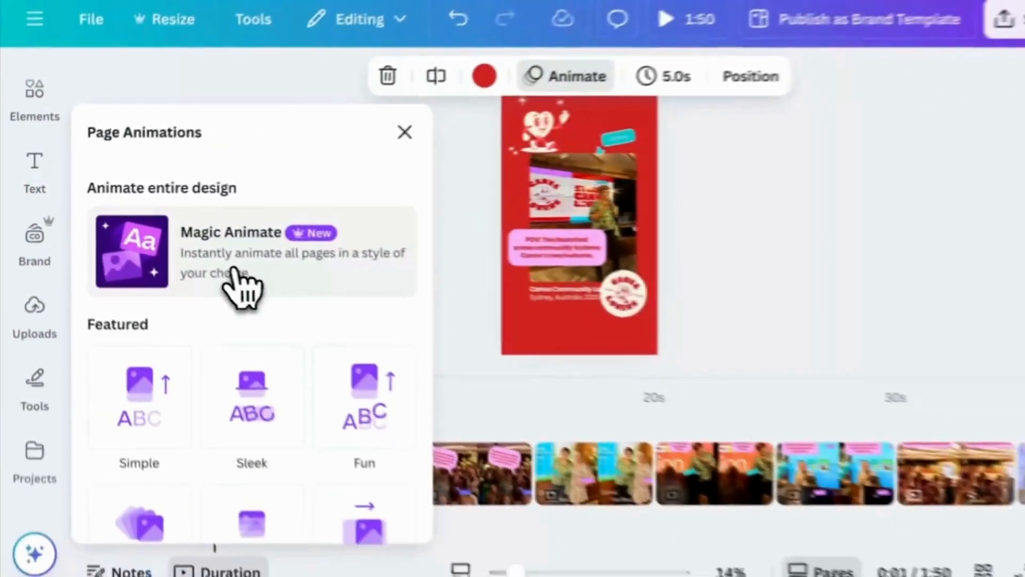
pyautogui.scroll(-1, 235, 272)
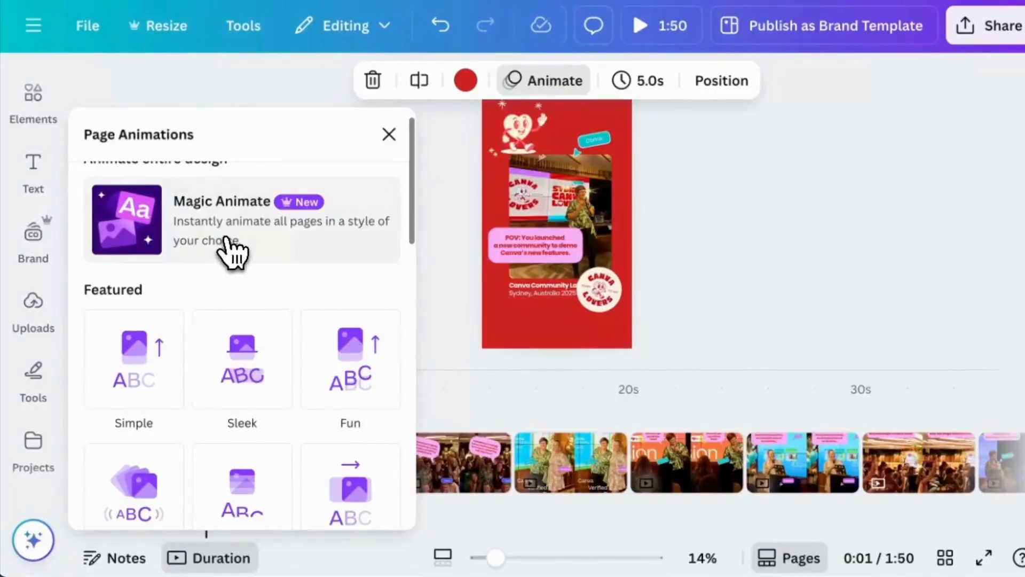
pyautogui.click(237, 269)
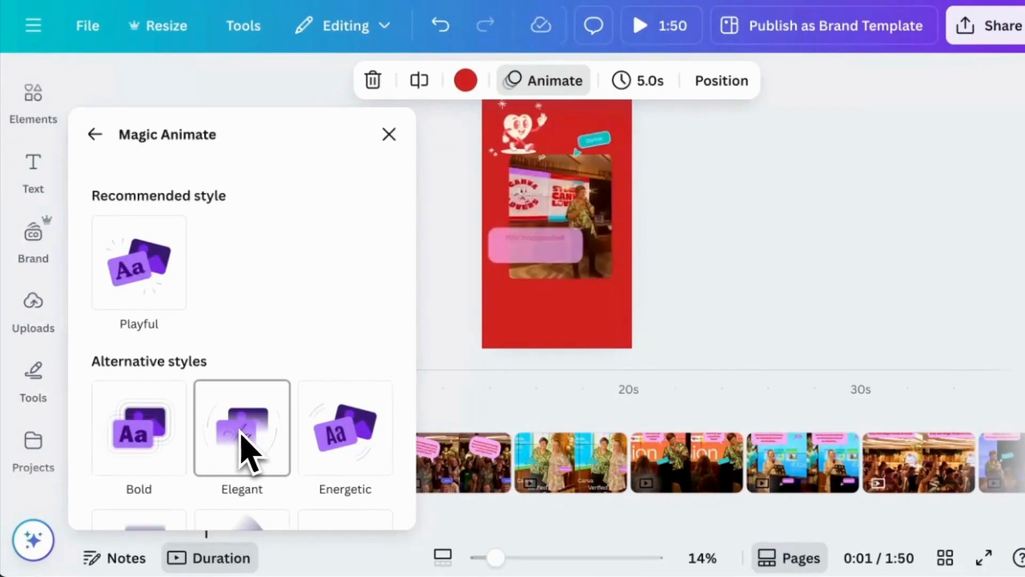
pyautogui.scroll(-5, 240, 448)
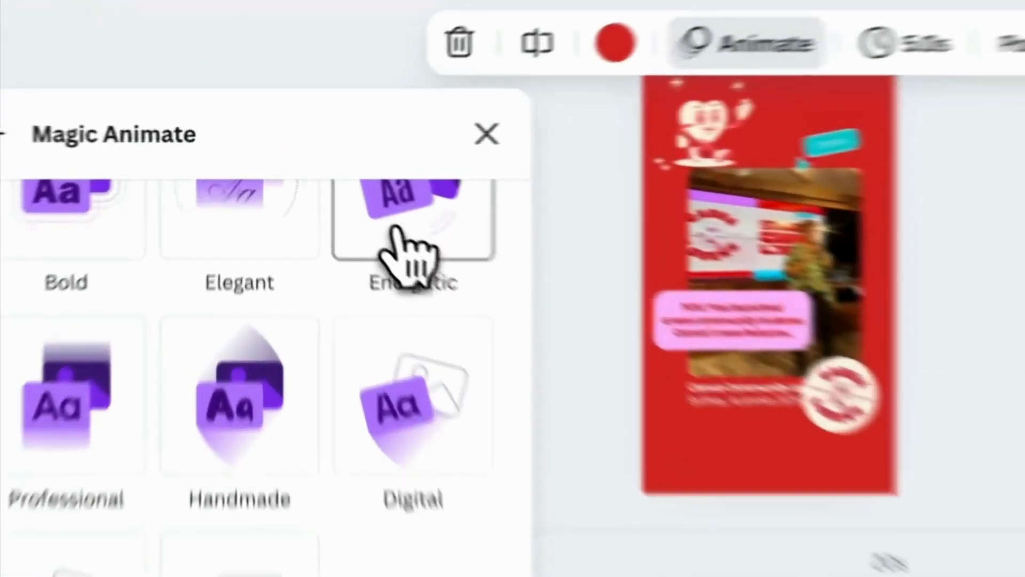
pyautogui.click(336, 195)
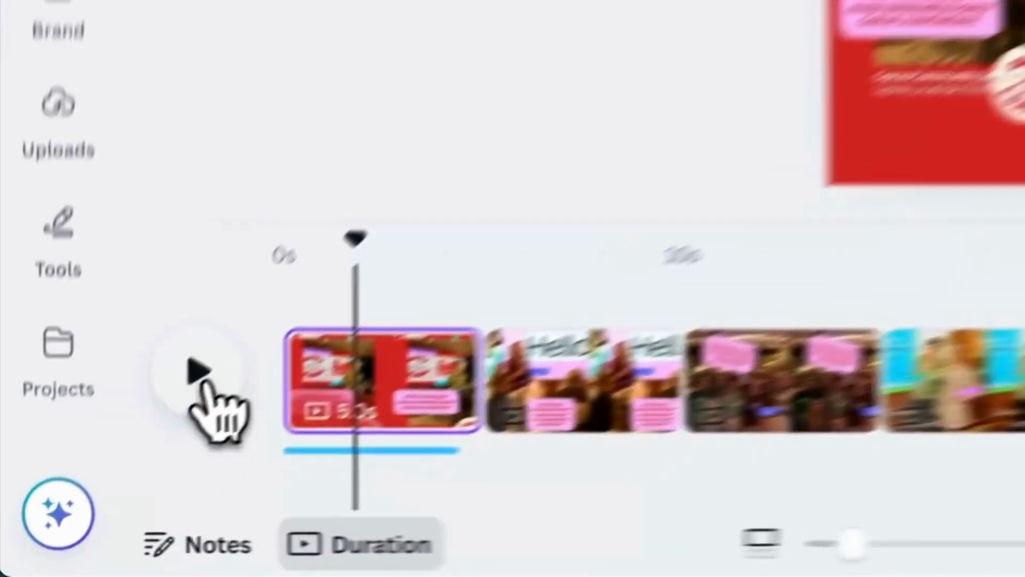
# Play the animated design and follow the transitions between pages along the timeline.
pyautogui.click(117, 459)
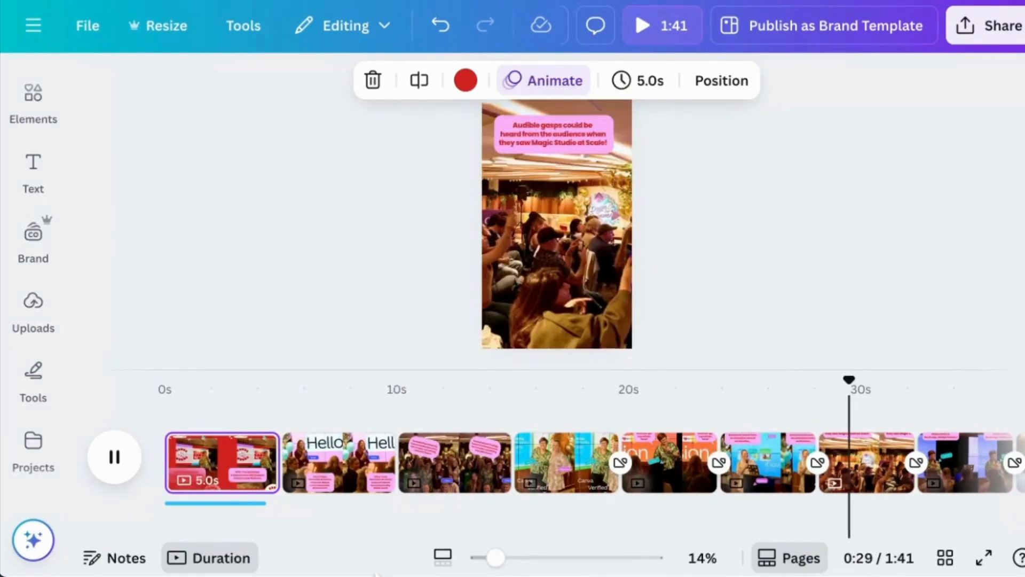
pyautogui.hscroll(10, 680, 487)
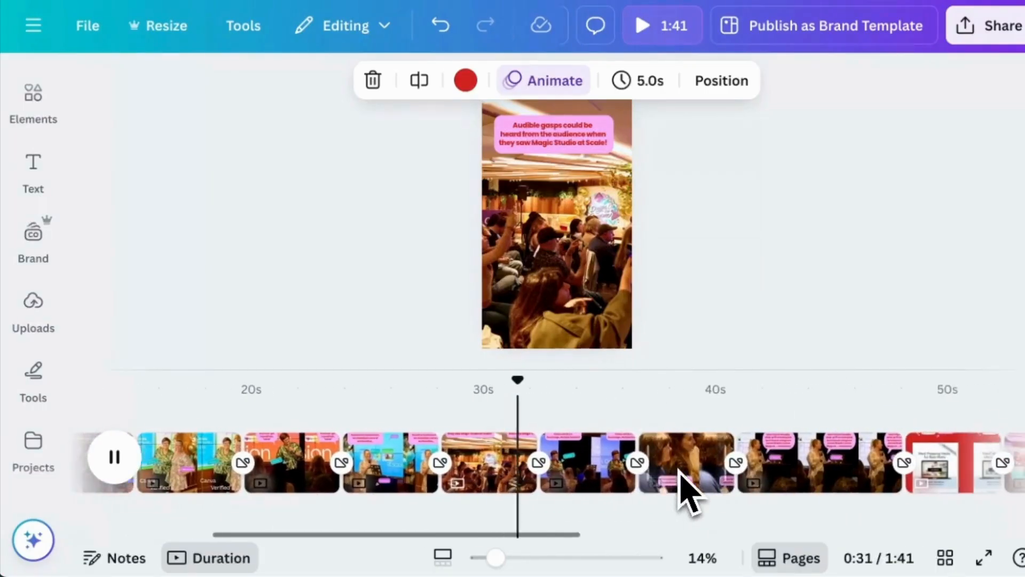
pyautogui.hscroll(2, 689, 489)
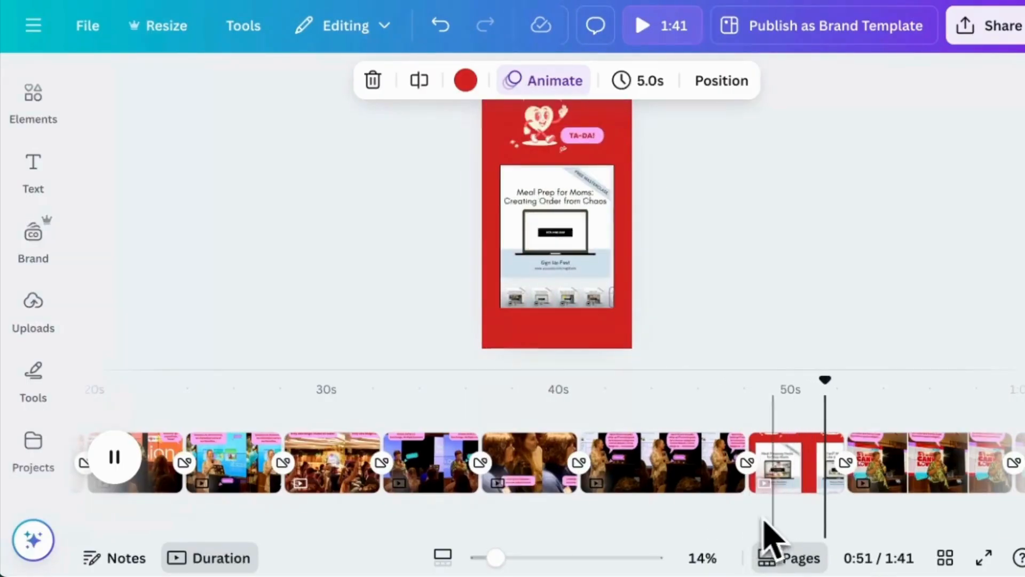
pyautogui.hscroll(5, 800, 537)
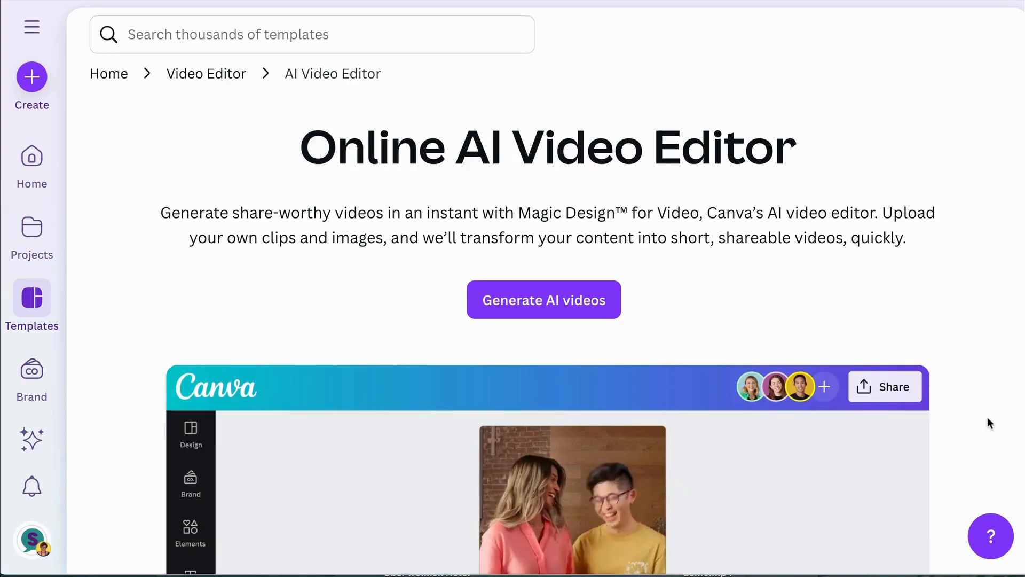
# Read through the Online AI Video Editor page, from the Magic Design for Video introduction to the video editing features list.
pyautogui.scroll(-1, 986, 419)
pyautogui.scroll(-8, 985, 420)
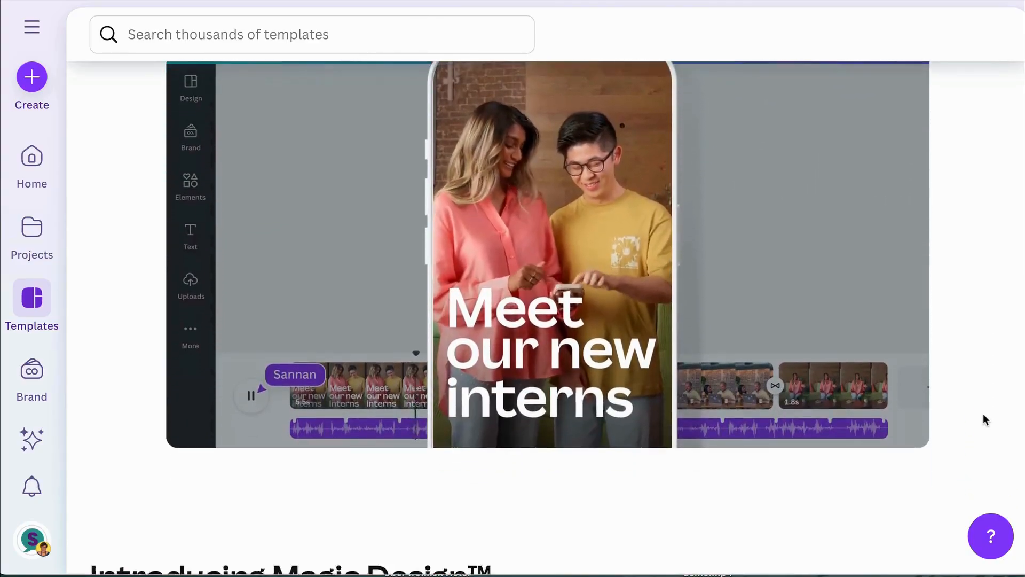
pyautogui.scroll(-6, 986, 420)
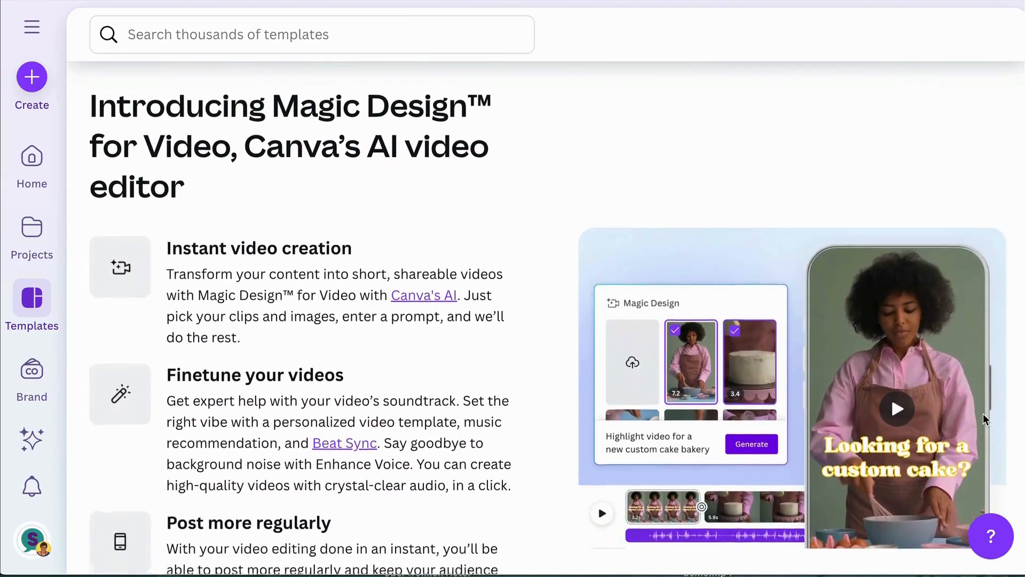
pyautogui.scroll(-3, 984, 415)
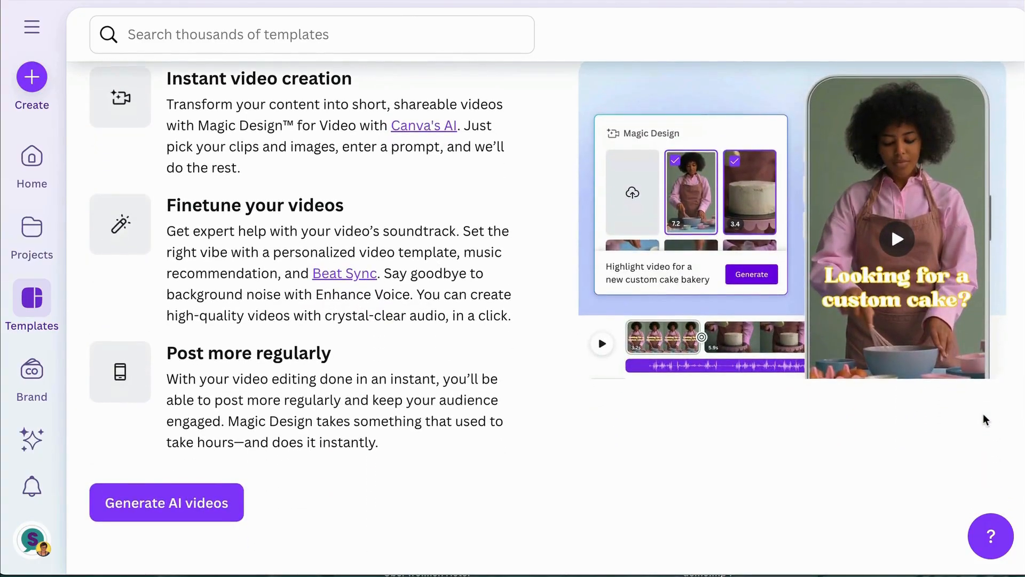
pyautogui.scroll(-2, 983, 414)
pyautogui.scroll(-5, 986, 420)
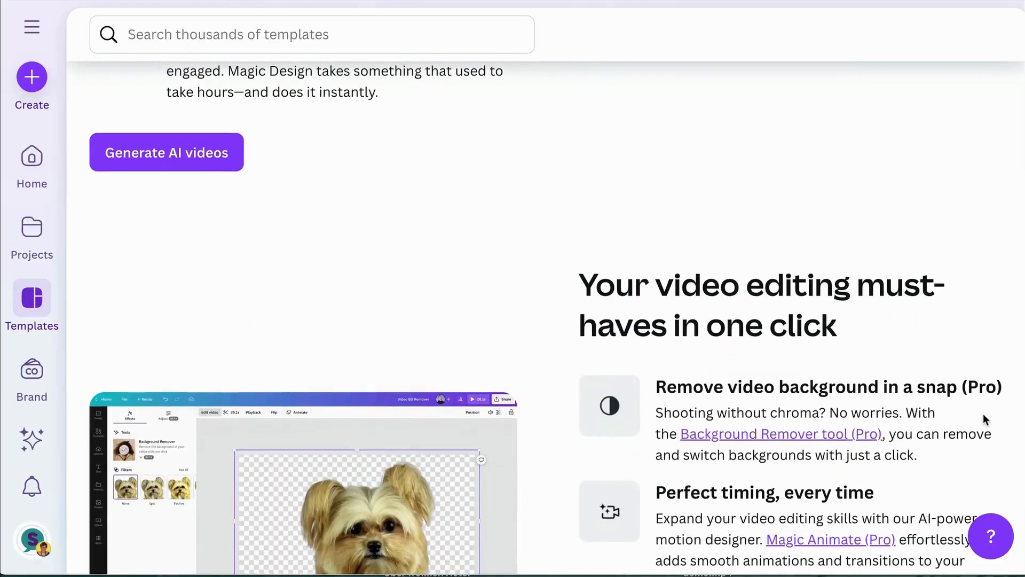
pyautogui.scroll(-1, 983, 414)
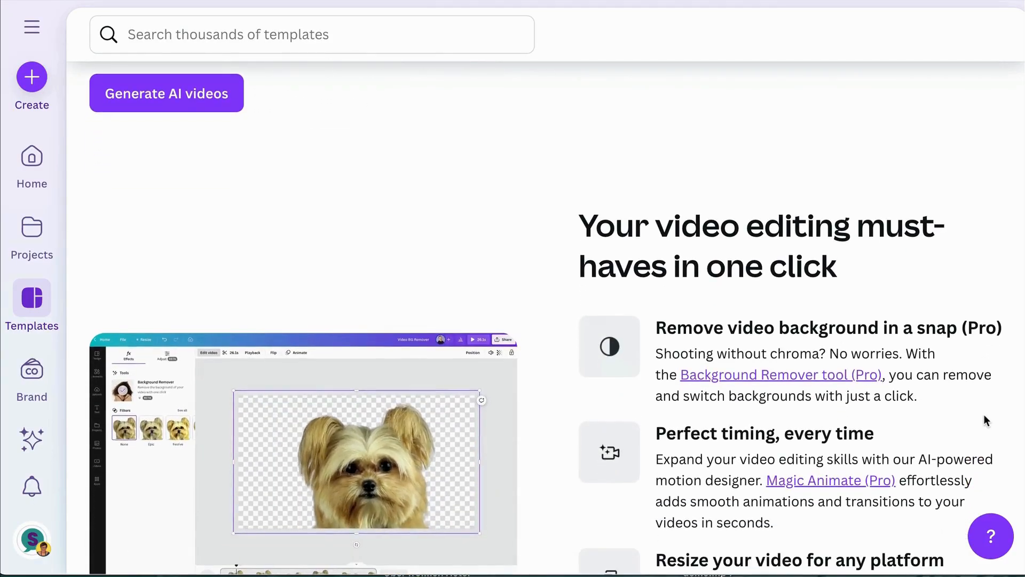
pyautogui.scroll(-9, 983, 414)
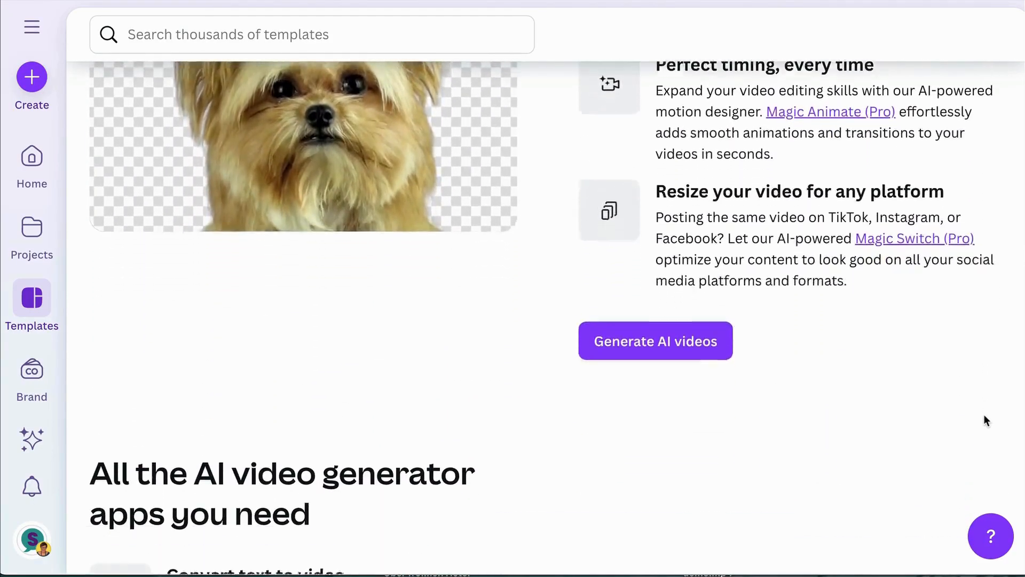
pyautogui.scroll(-4, 985, 419)
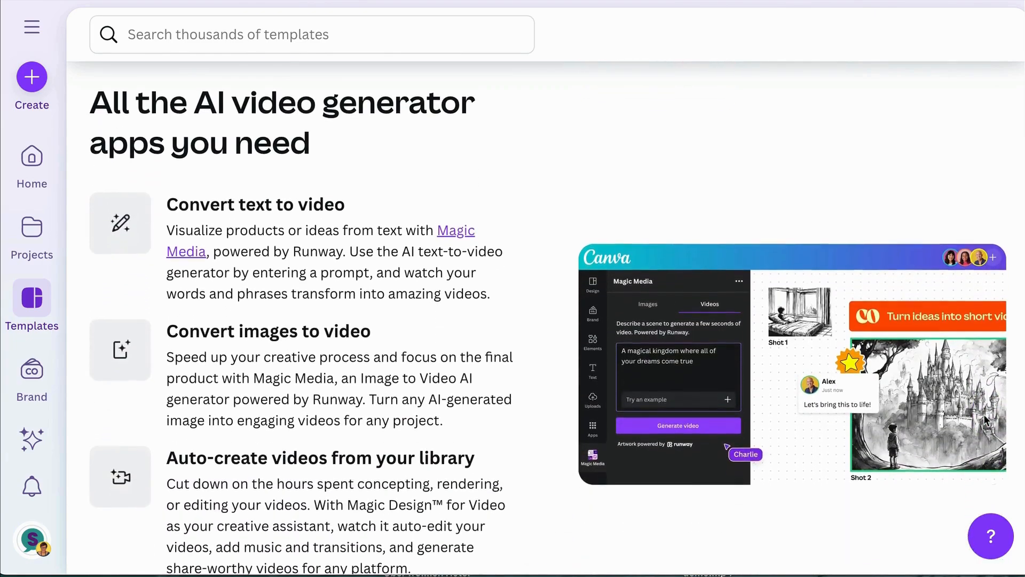
pyautogui.scroll(-1, 985, 420)
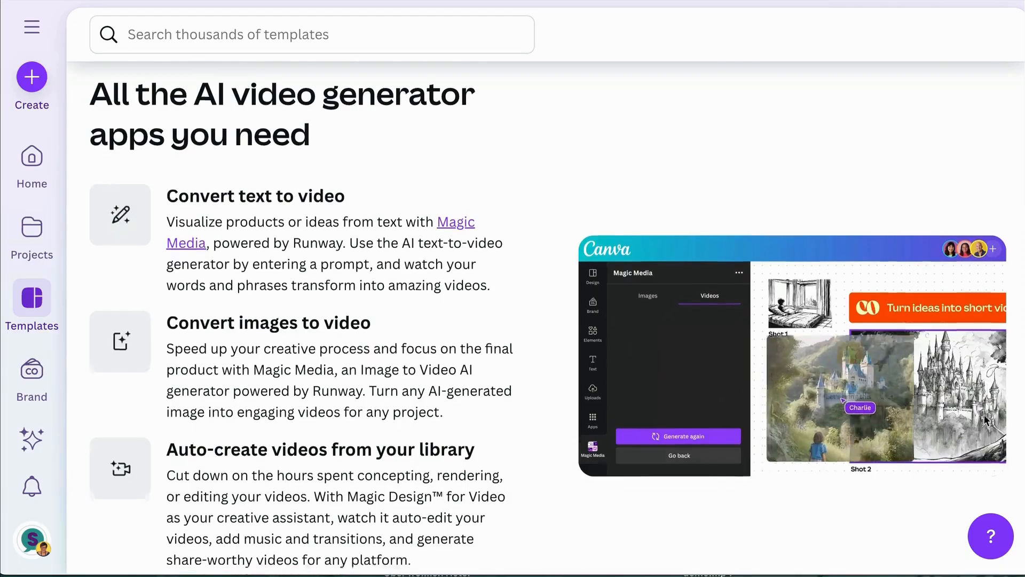
pyautogui.scroll(-5, 983, 419)
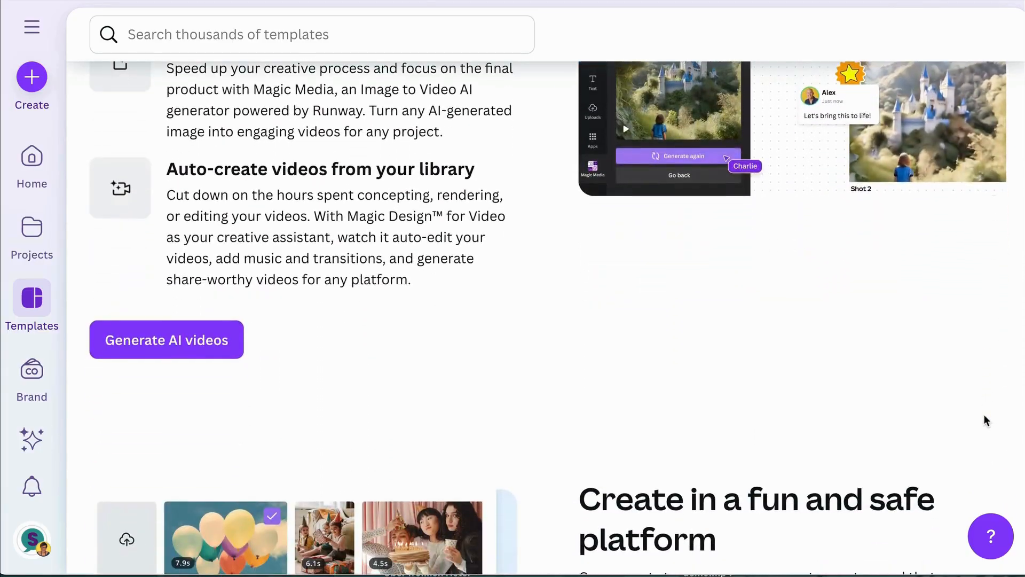
pyautogui.scroll(-5, 985, 420)
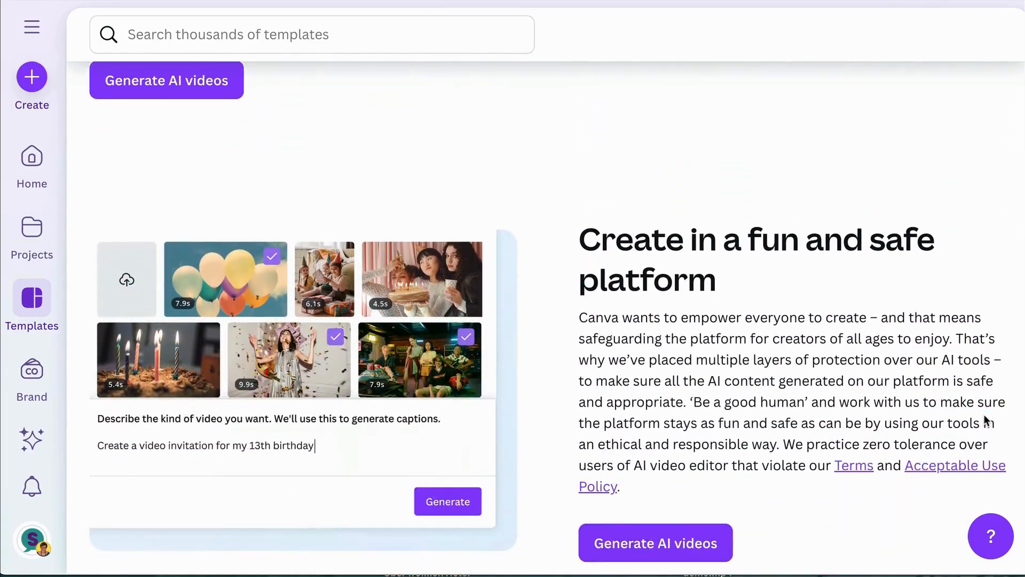
pyautogui.scroll(-5, 985, 420)
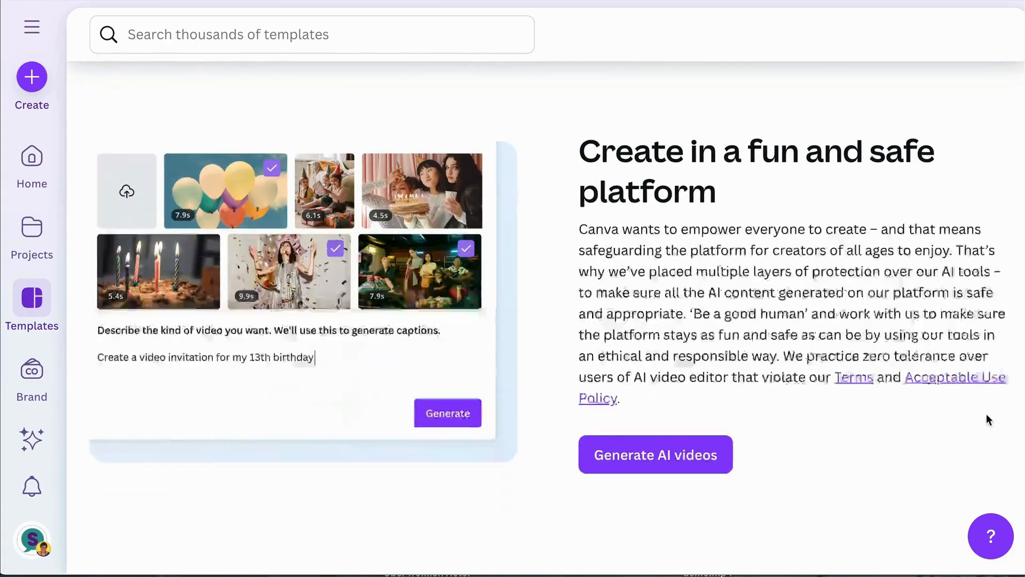
pyautogui.scroll(-4, 989, 418)
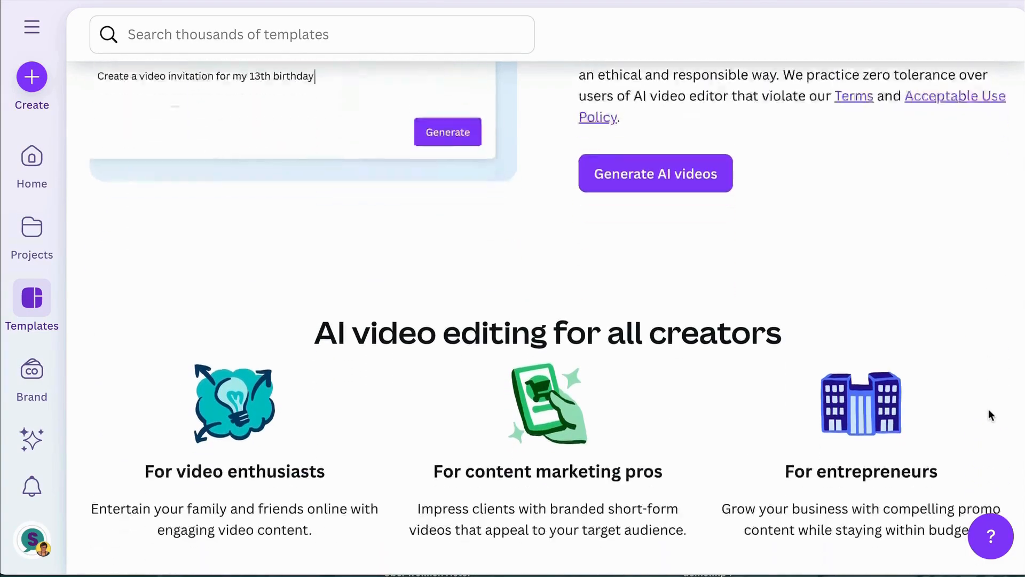
pyautogui.scroll(-5, 988, 411)
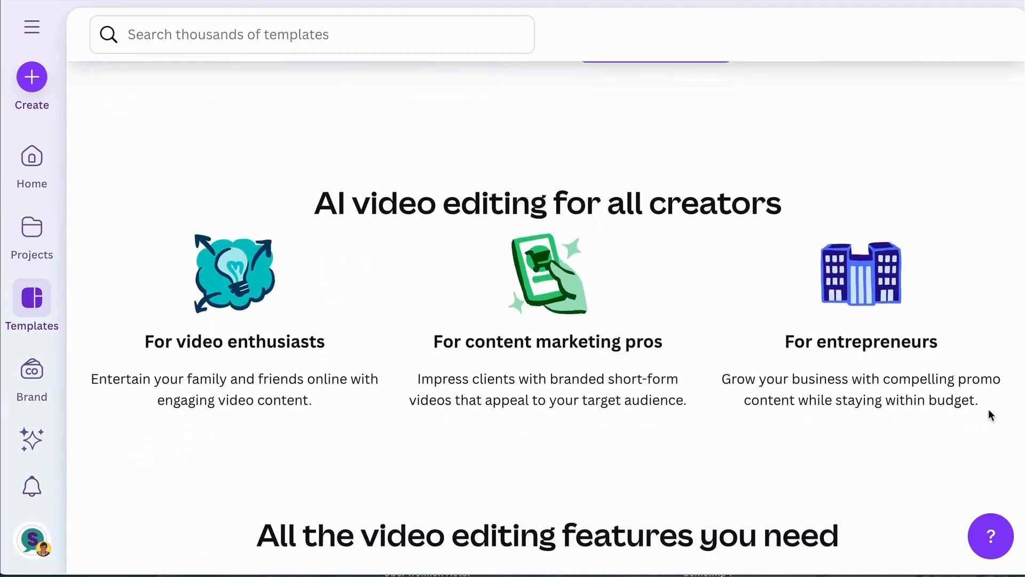
pyautogui.scroll(-4, 988, 412)
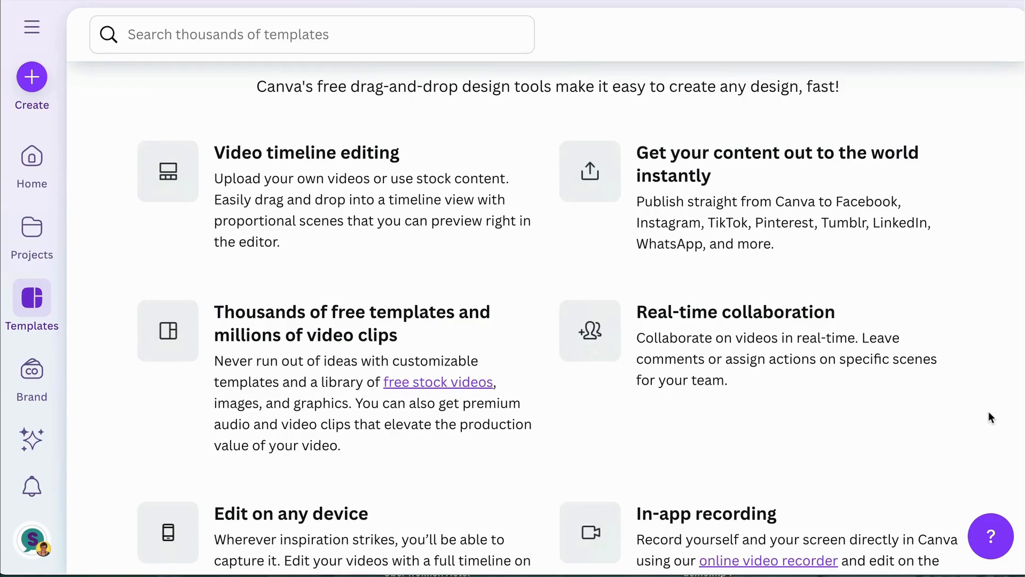
pyautogui.scroll(-6, 988, 411)
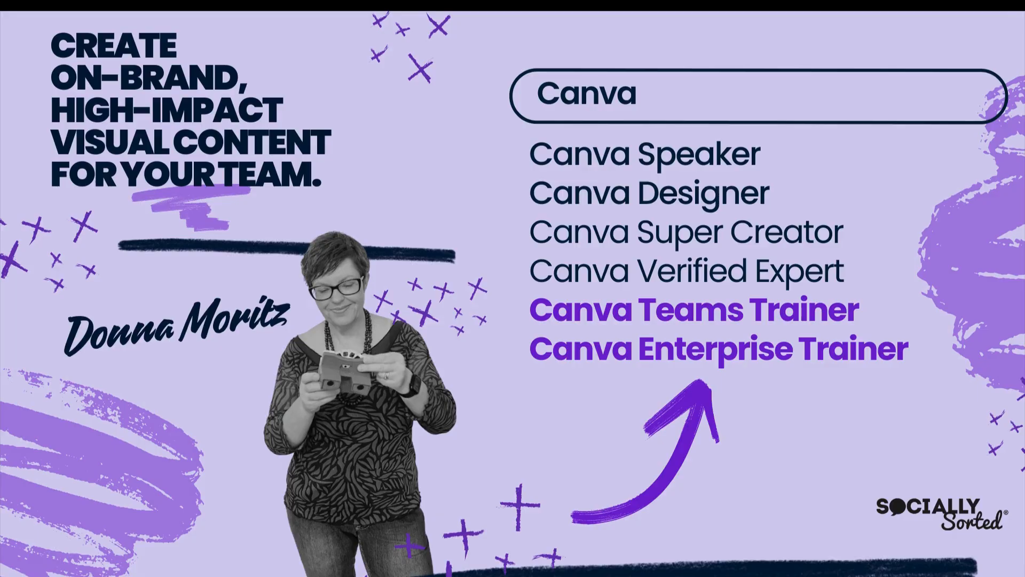